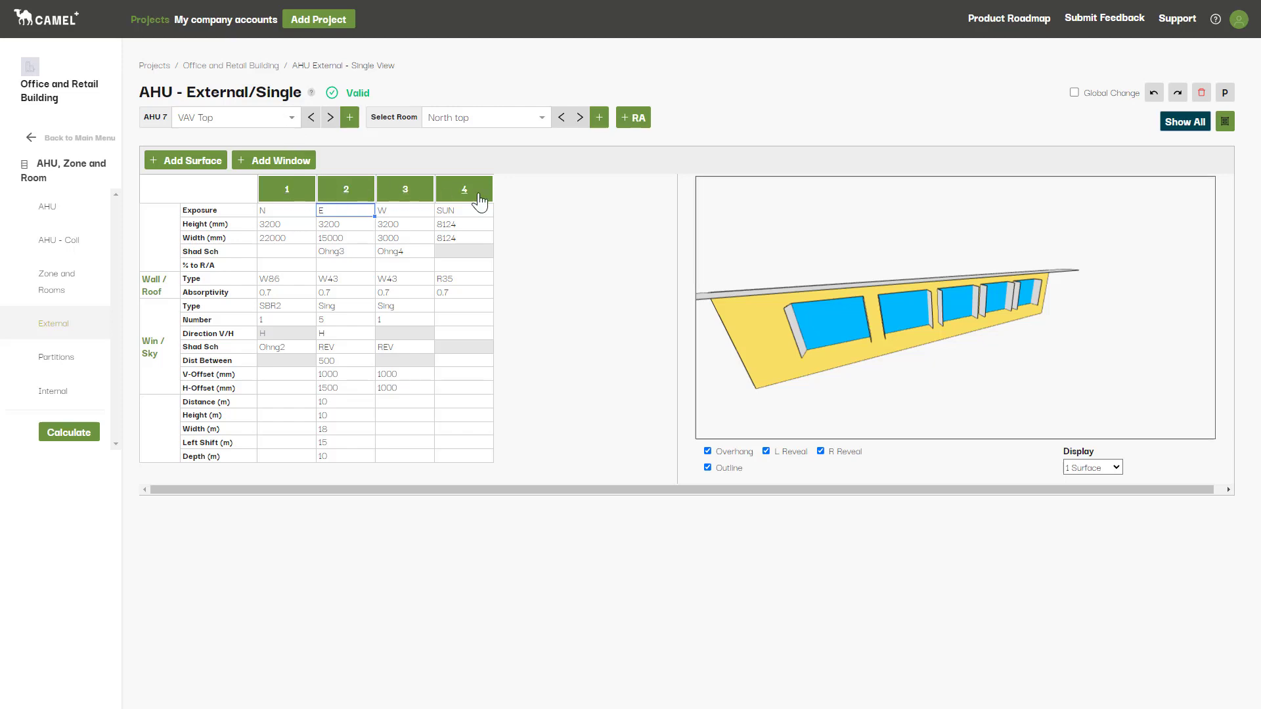
Step: View the external surfaces of all AHUs and rooms together, and return to the single-room view
{"action": "left_click", "coordinate": [1182, 125]}
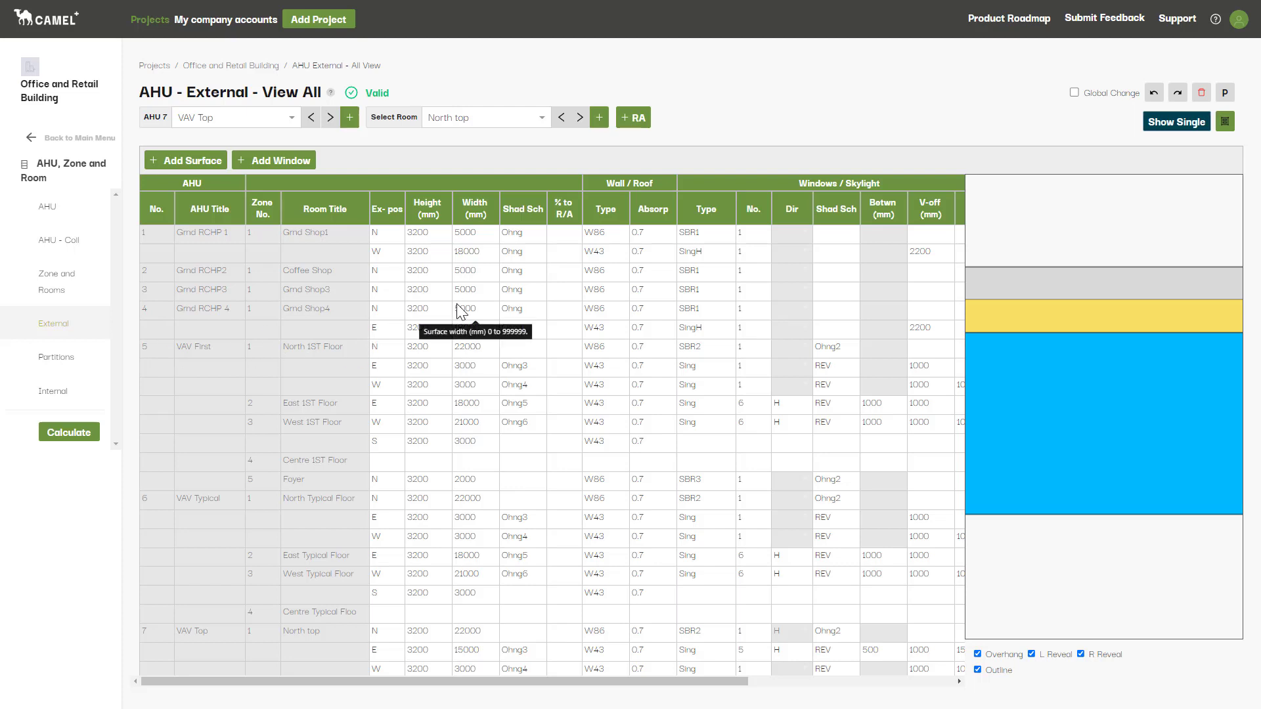
{"action": "left_click", "coordinate": [1173, 125]}
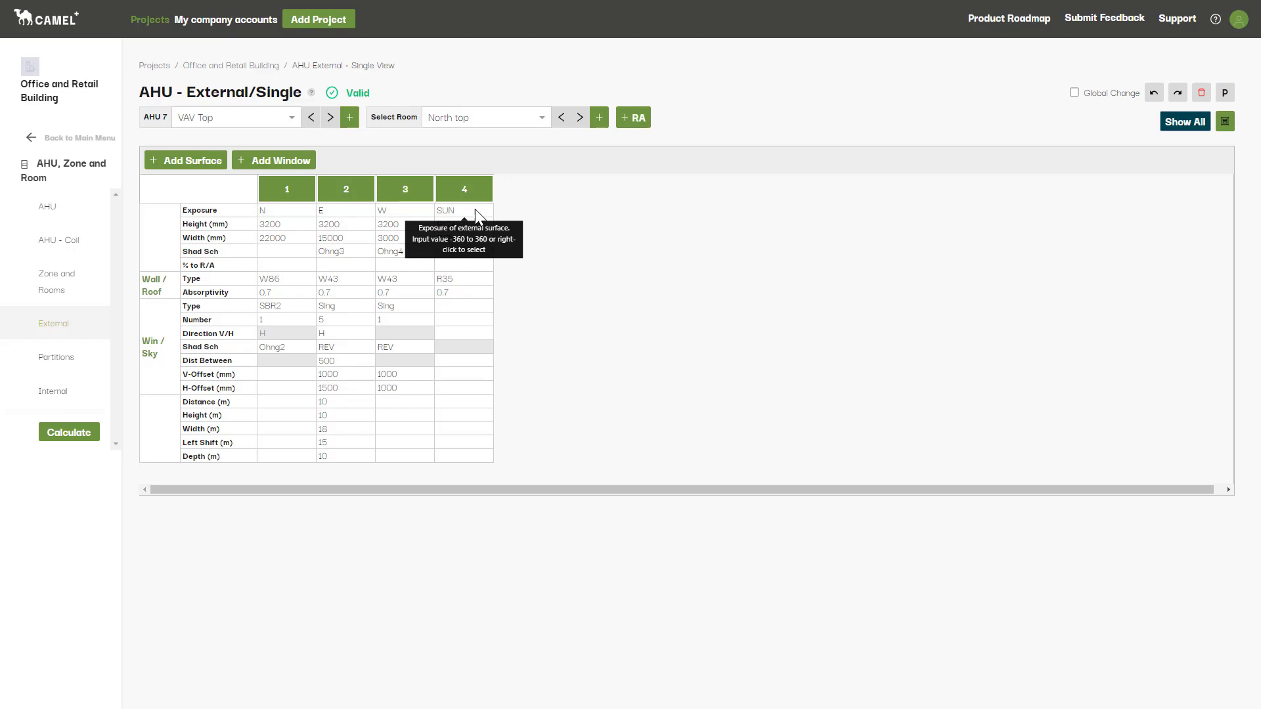
Step: Try a custom wall azimuth of 55 for the exposure of surface 2
{"action": "double_click", "coordinate": [342, 208]}
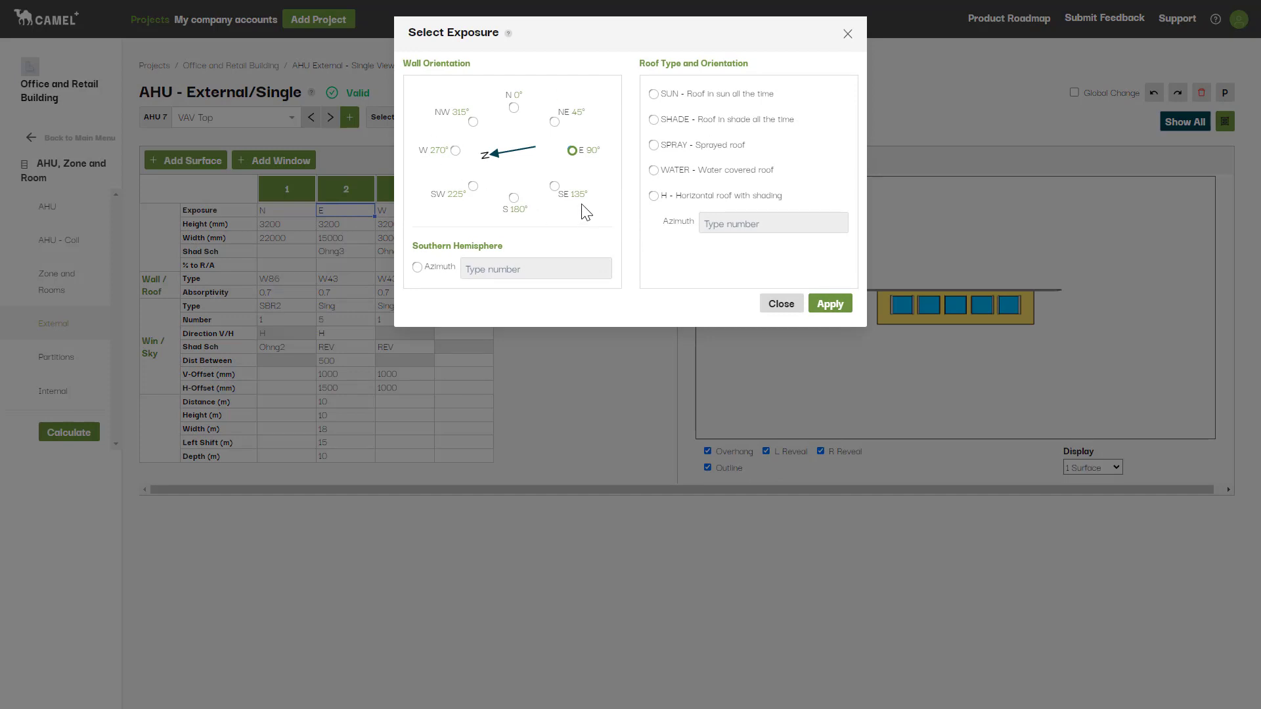
{"action": "left_click", "coordinate": [572, 151]}
{"action": "left_click", "coordinate": [417, 268]}
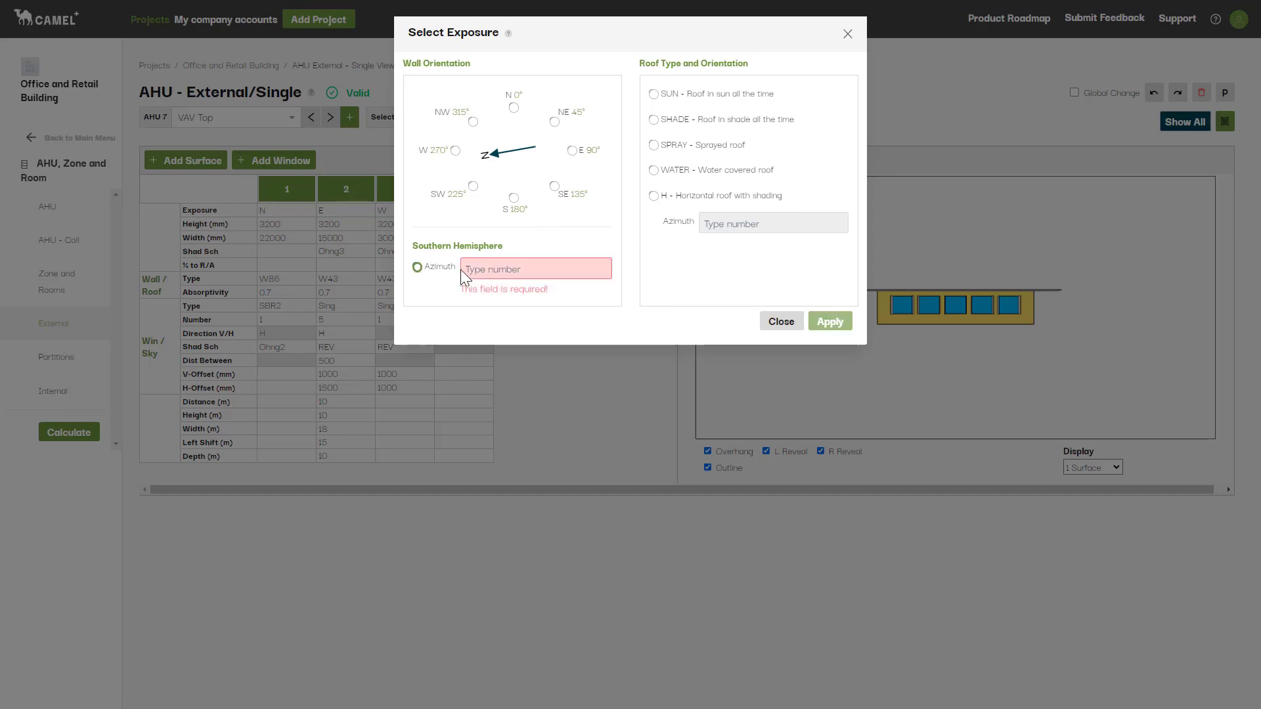
{"action": "left_click", "coordinate": [489, 271]}
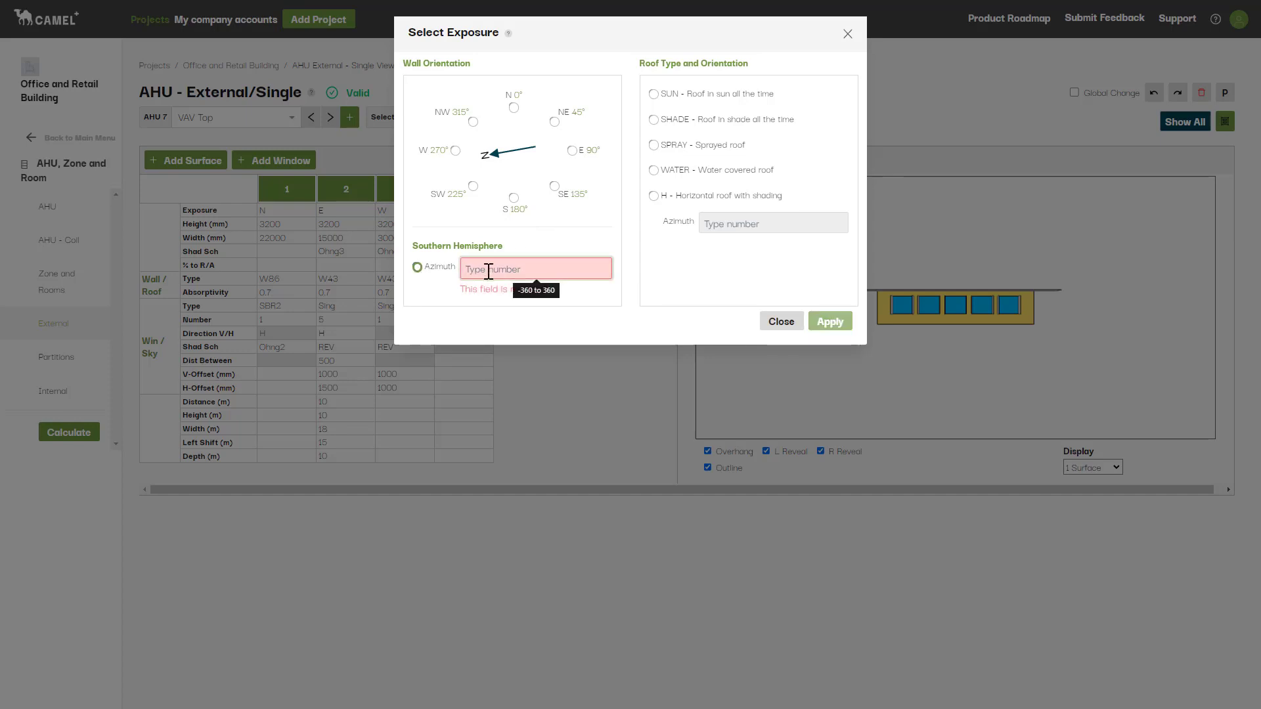
{"action": "type", "text": "55"}
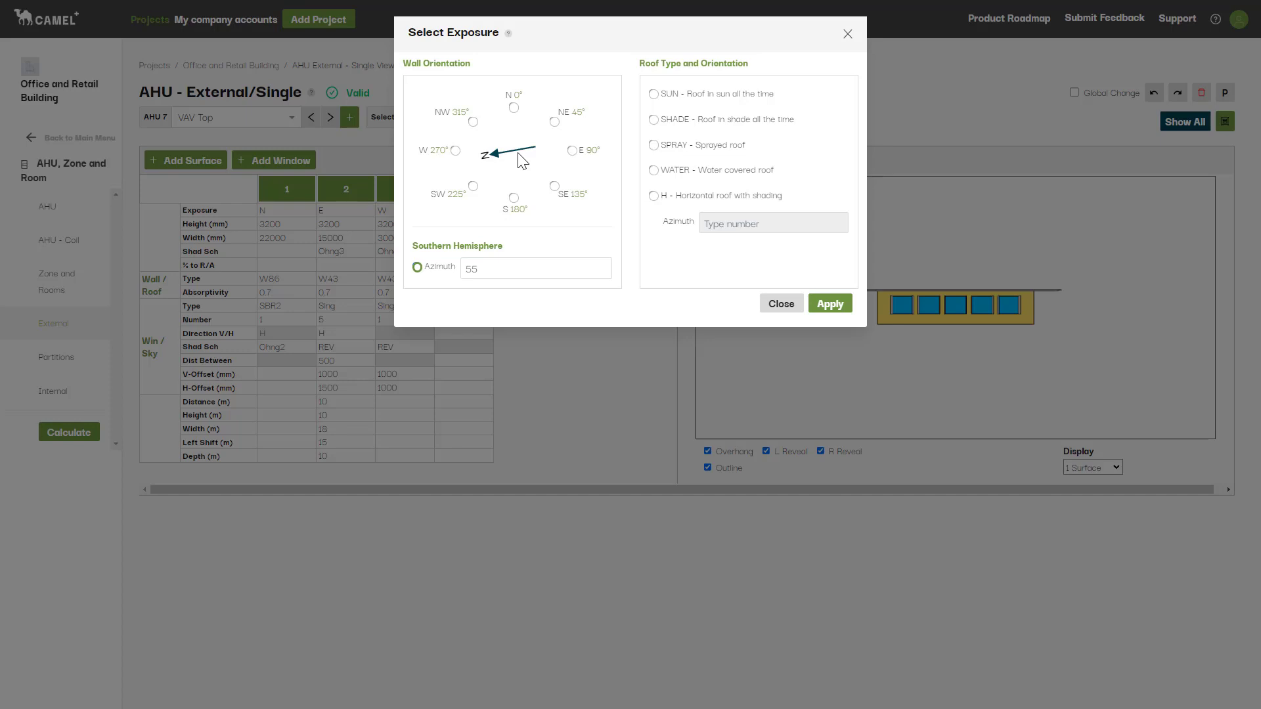
Step: Try the roof exposure types for surface 2, ending with horizontal roof with shading at azimuth 0, and discard the changes
{"action": "left_click", "coordinate": [654, 96]}
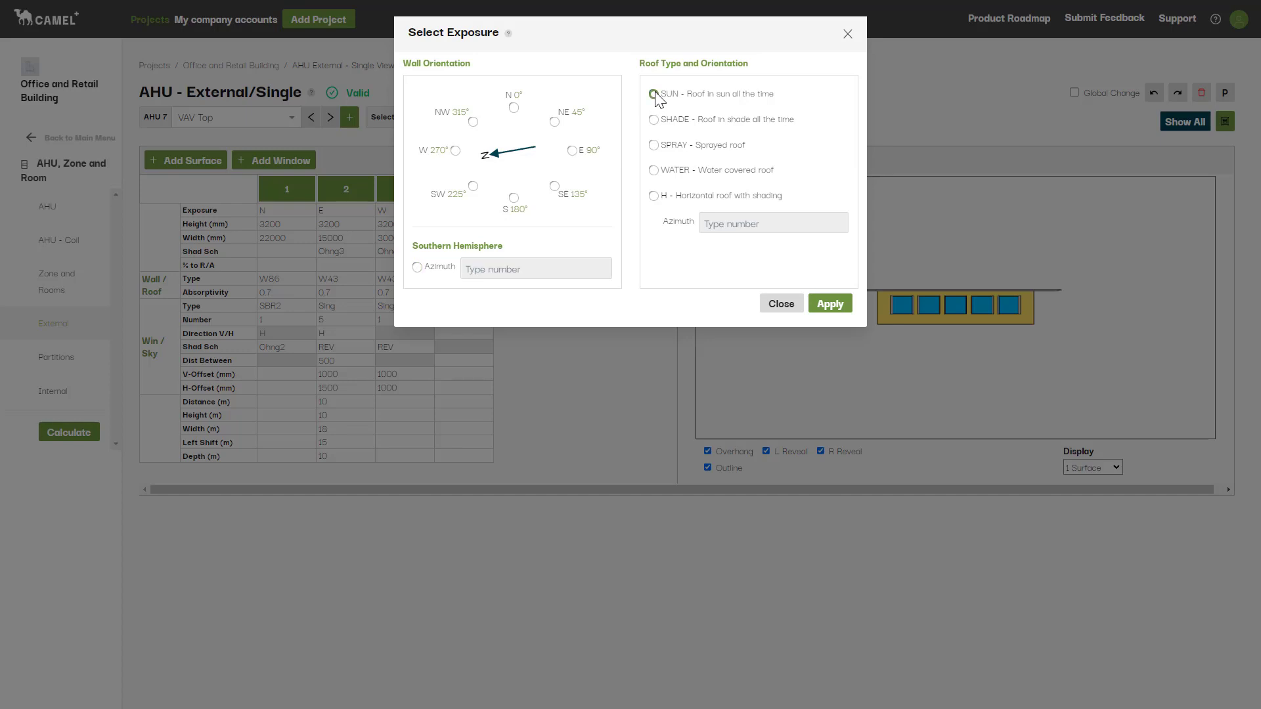
{"action": "left_click", "coordinate": [653, 120]}
{"action": "left_click", "coordinate": [653, 145]}
{"action": "left_click", "coordinate": [653, 170]}
{"action": "left_click", "coordinate": [653, 196]}
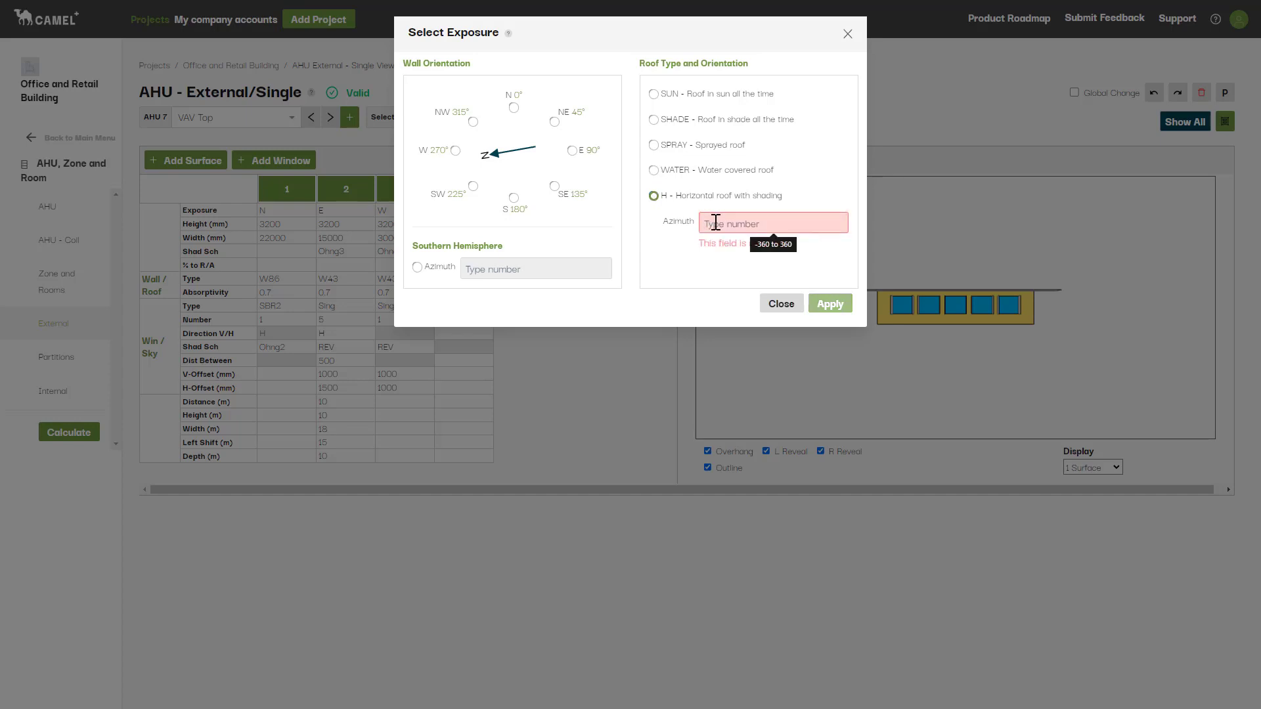
{"action": "type", "text": "0"}
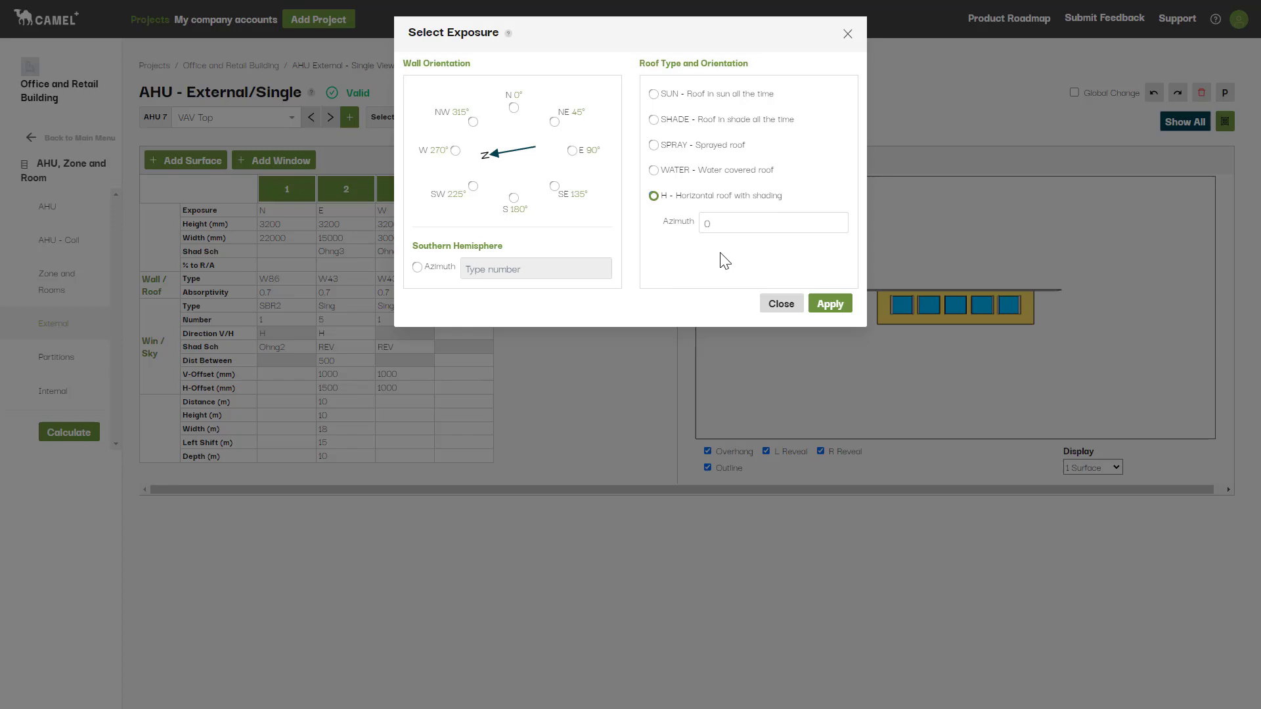
{"action": "left_click", "coordinate": [776, 306]}
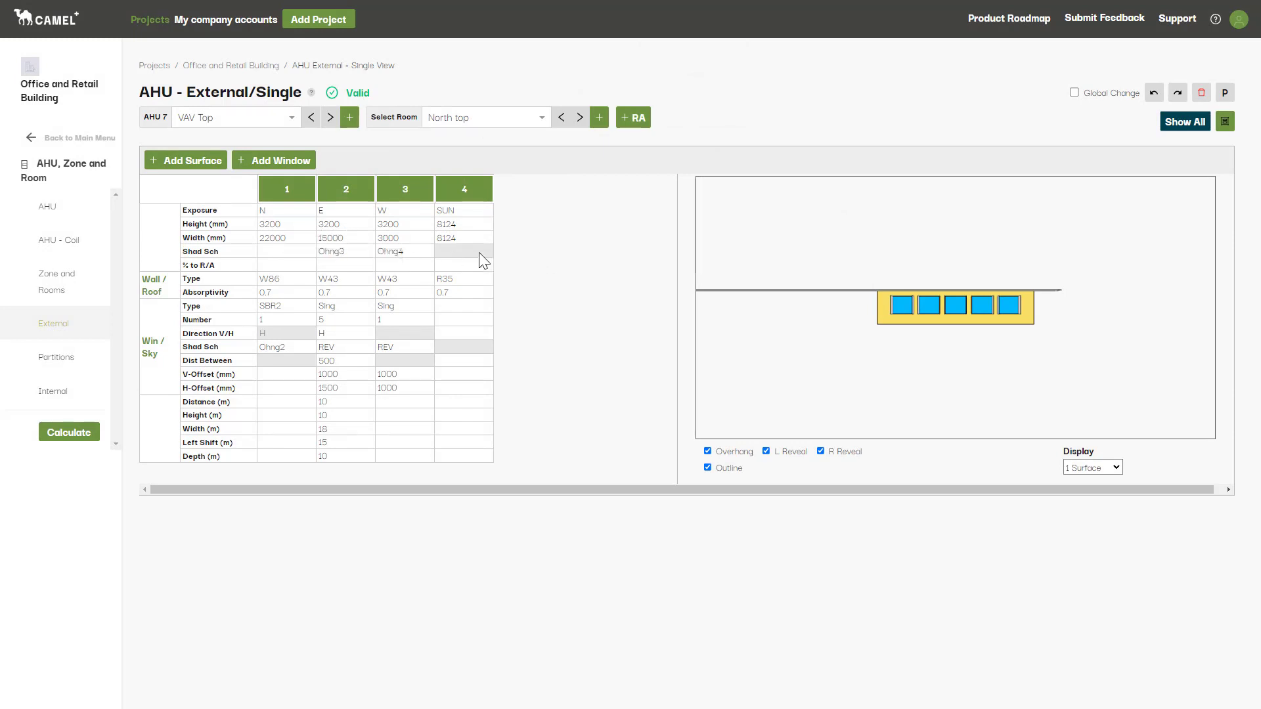
Step: Browse the claybrick and infill panel wall constructions for surface 2, view the details of W99, and leave without applying
{"action": "right_click", "coordinate": [350, 280]}
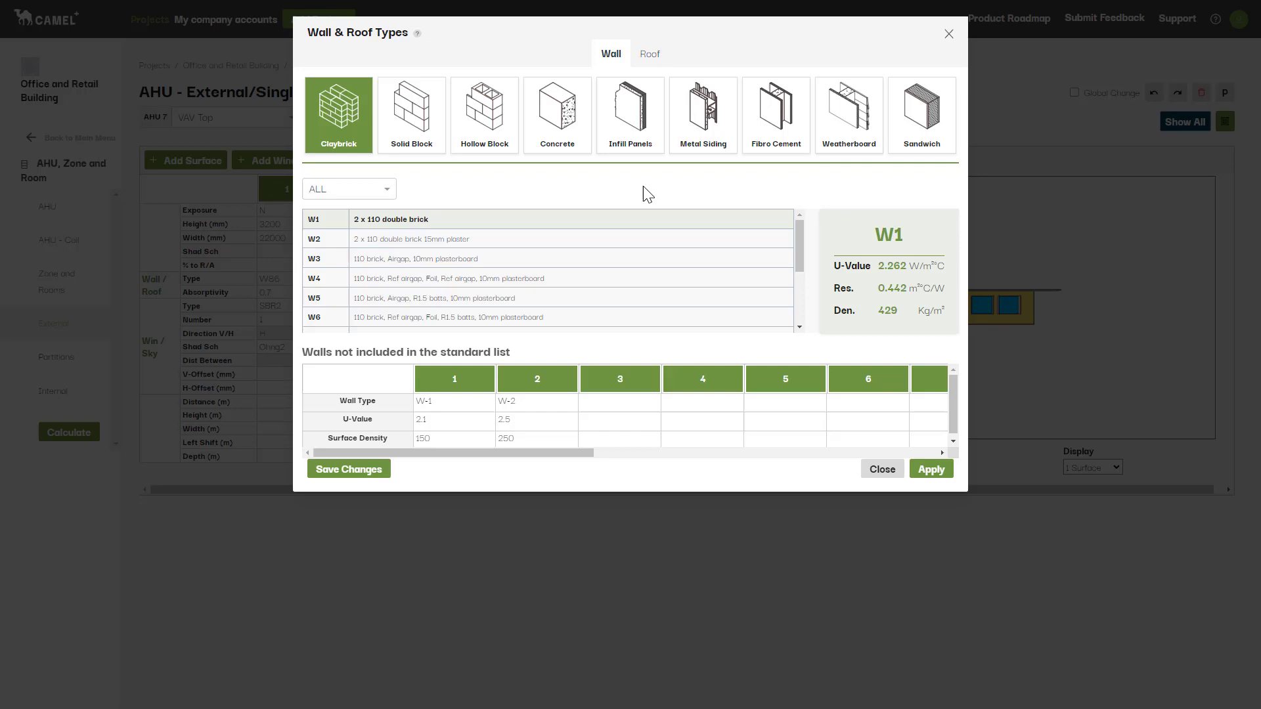
{"action": "scroll", "coordinate": [577, 262], "scroll_direction": "down", "scroll_amount": 3}
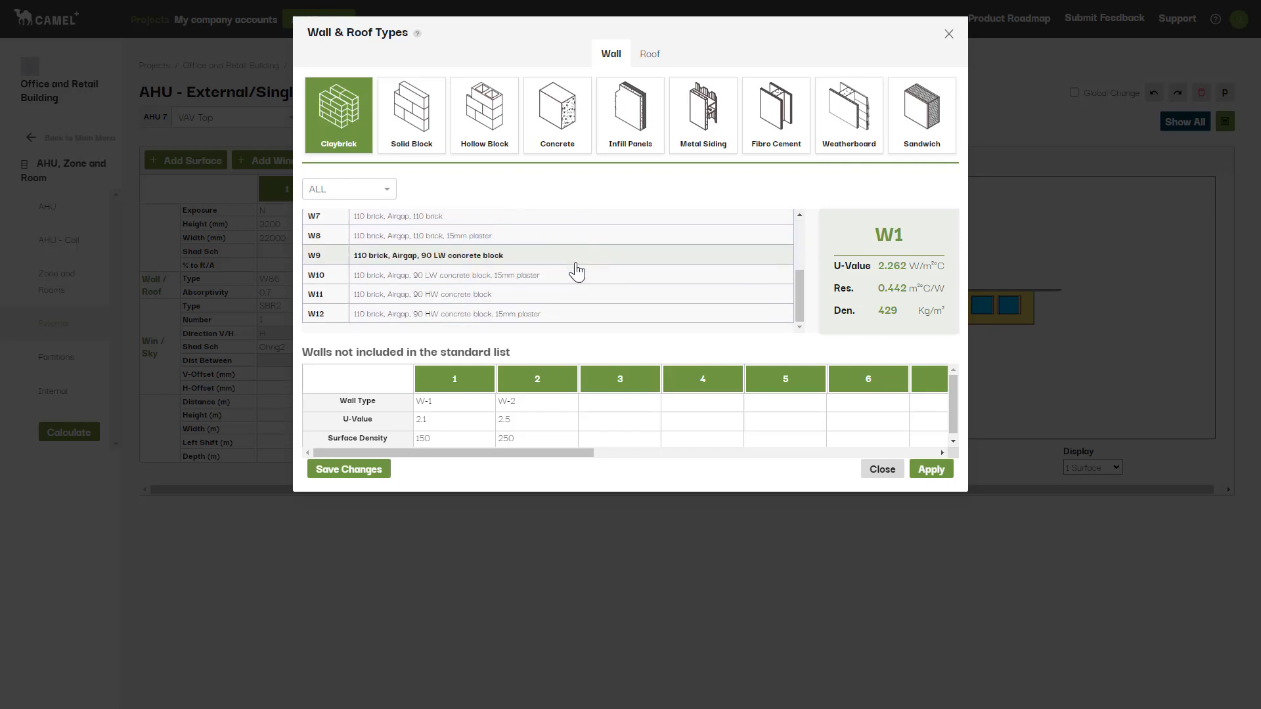
{"action": "left_click", "coordinate": [545, 279]}
{"action": "left_click", "coordinate": [627, 128]}
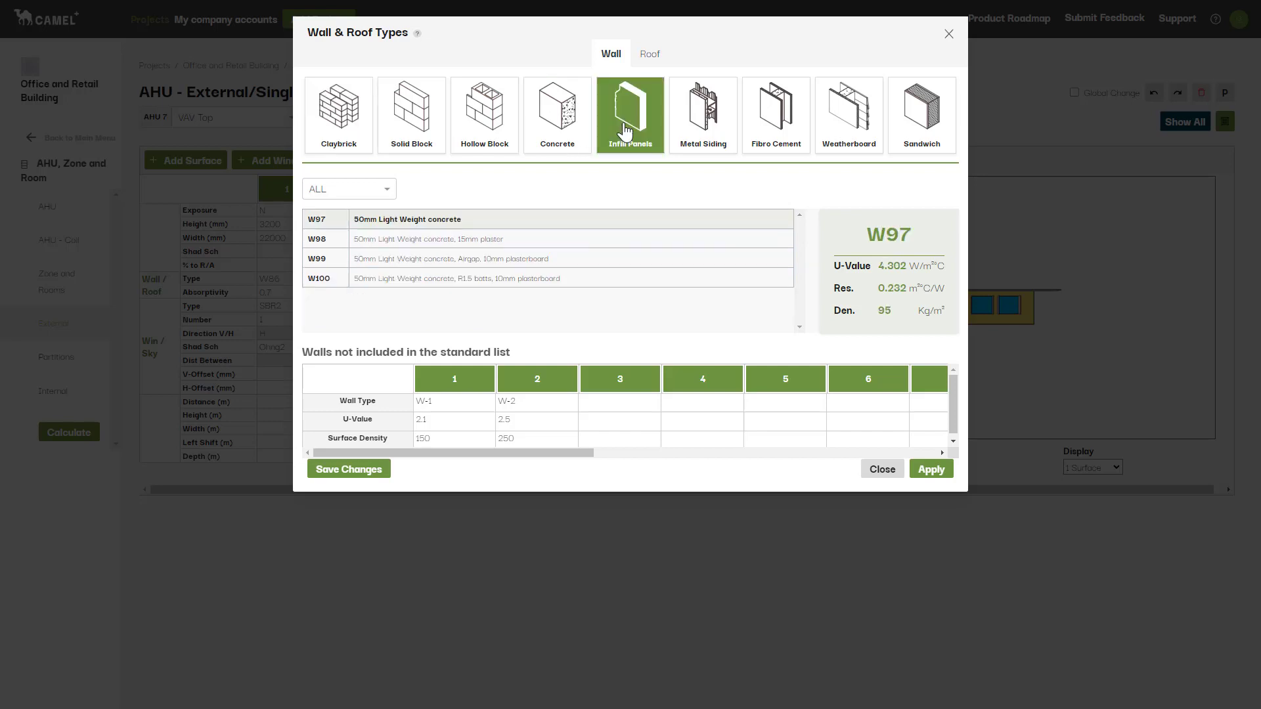
{"action": "left_click", "coordinate": [501, 261]}
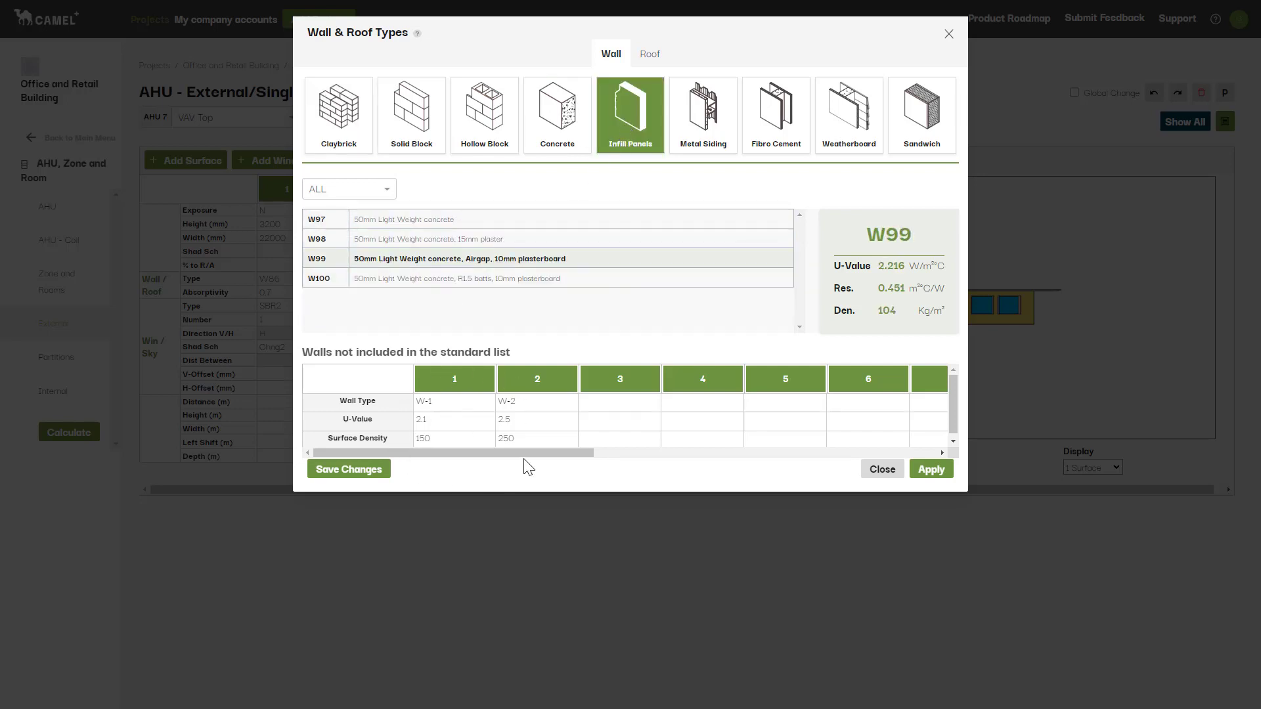
{"action": "left_click", "coordinate": [881, 469]}
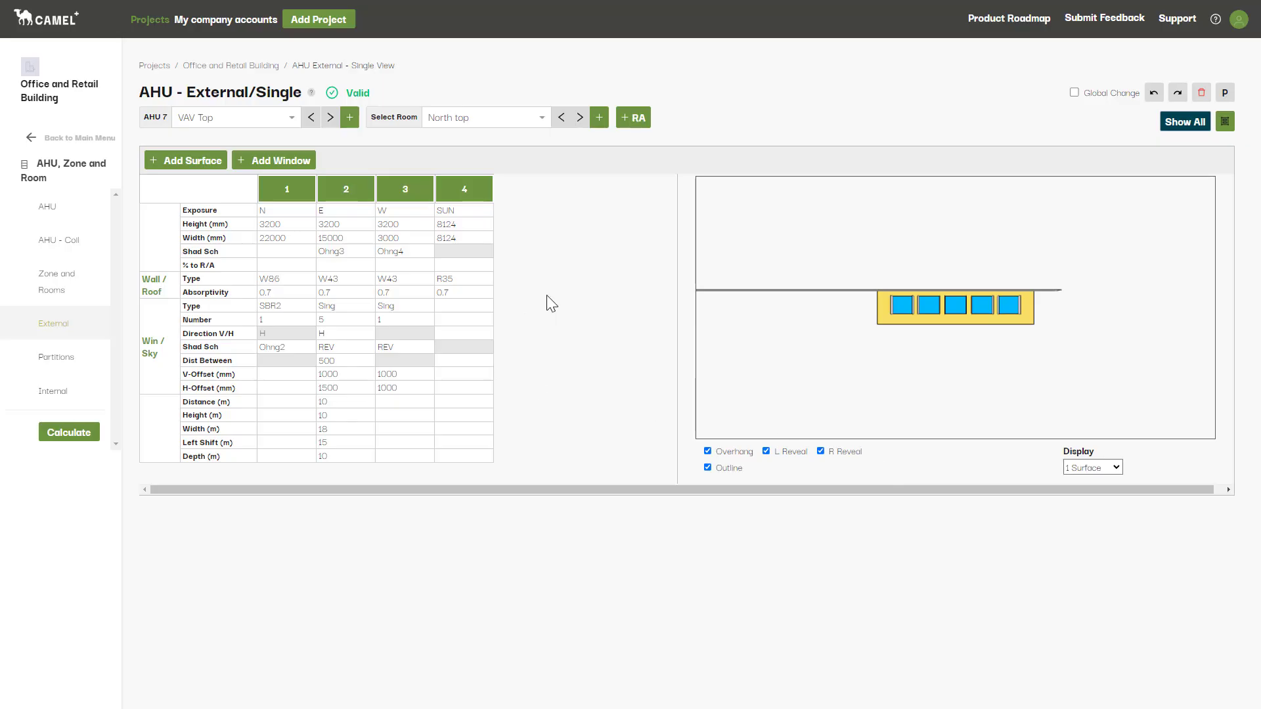
Step: Read the terminology help on absorptivity for surface 2's wall, and close it
{"action": "left_click", "coordinate": [337, 293]}
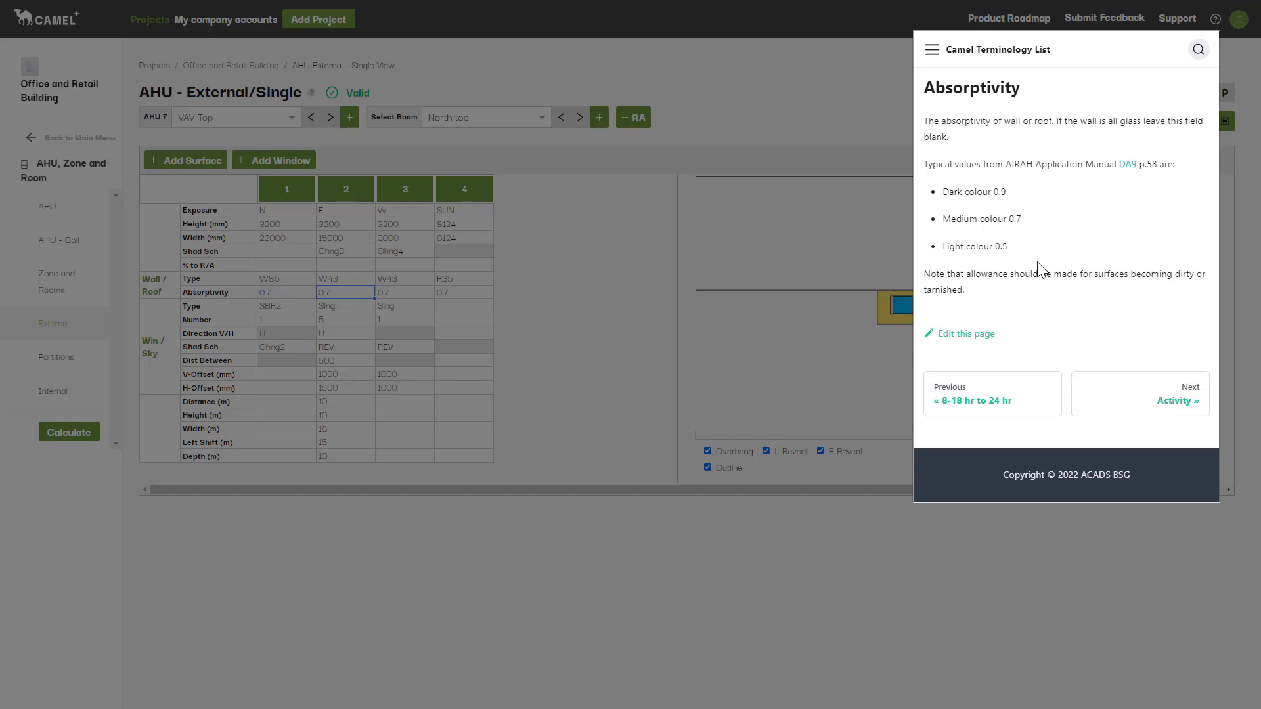
{"action": "left_click", "coordinate": [678, 324]}
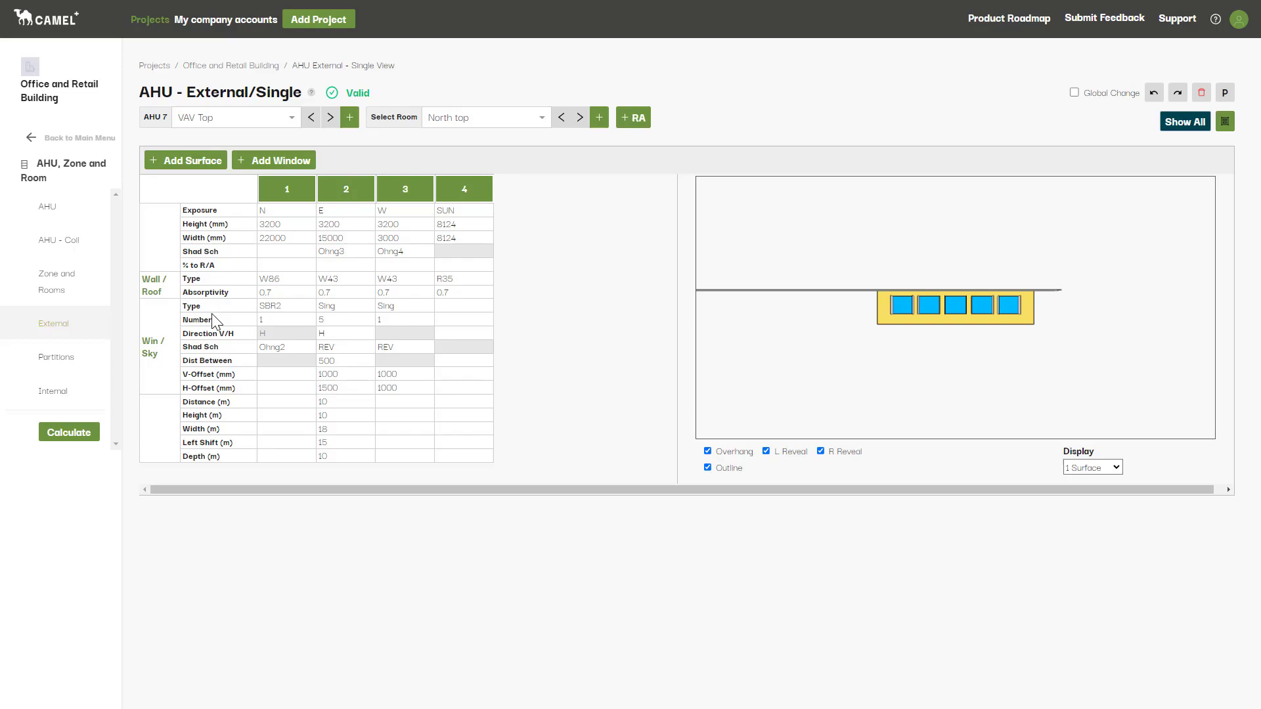
Step: Apply the Sing window type to surface 2
{"action": "double_click", "coordinate": [346, 307]}
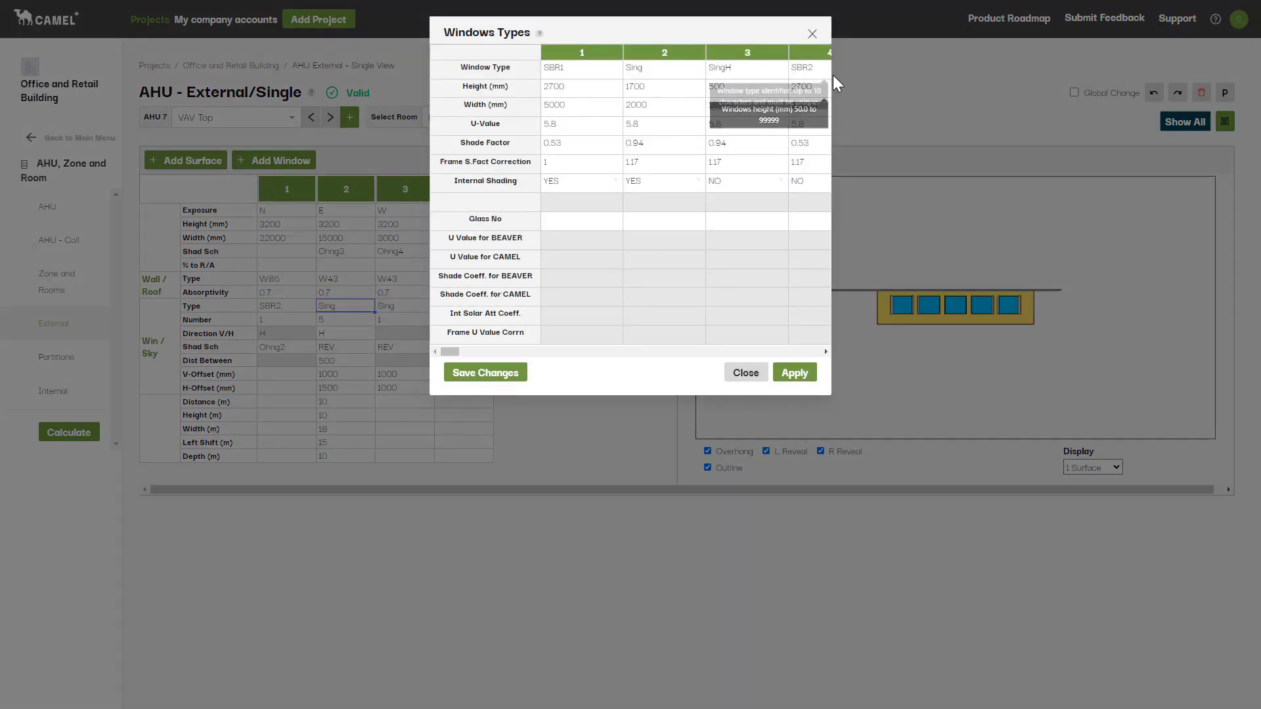
{"action": "left_click", "coordinate": [664, 75]}
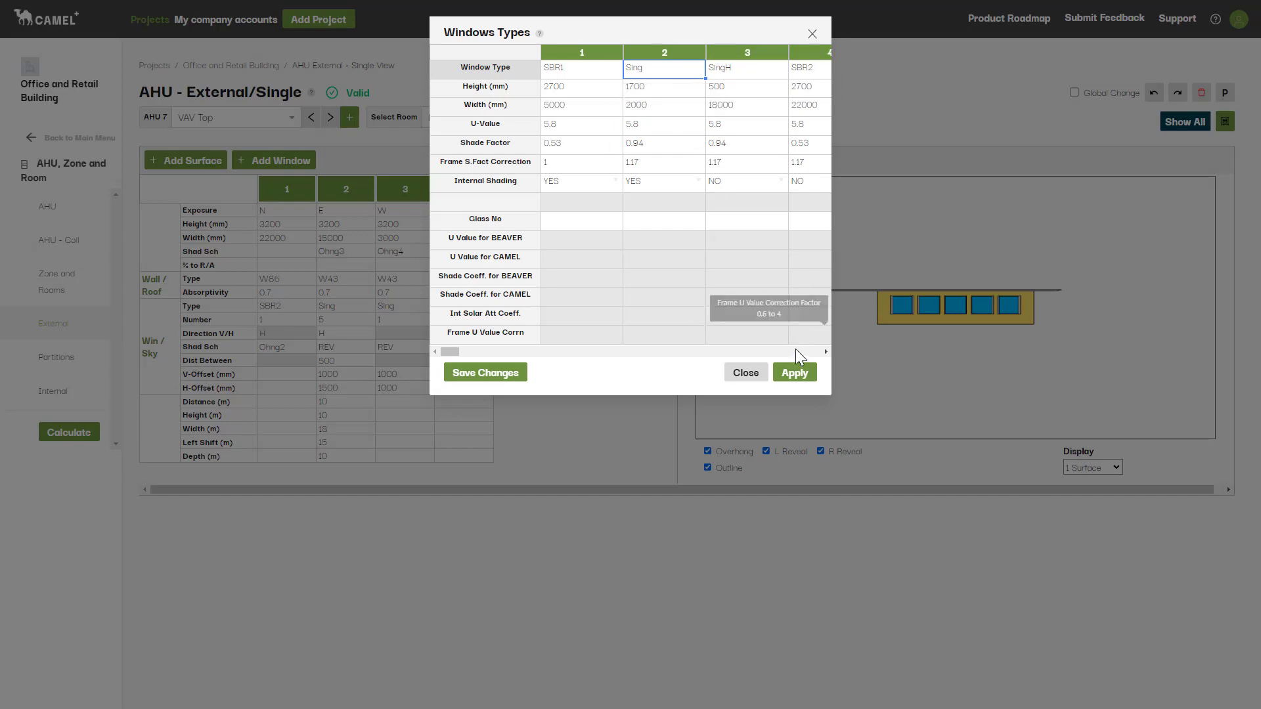
{"action": "left_click", "coordinate": [795, 373]}
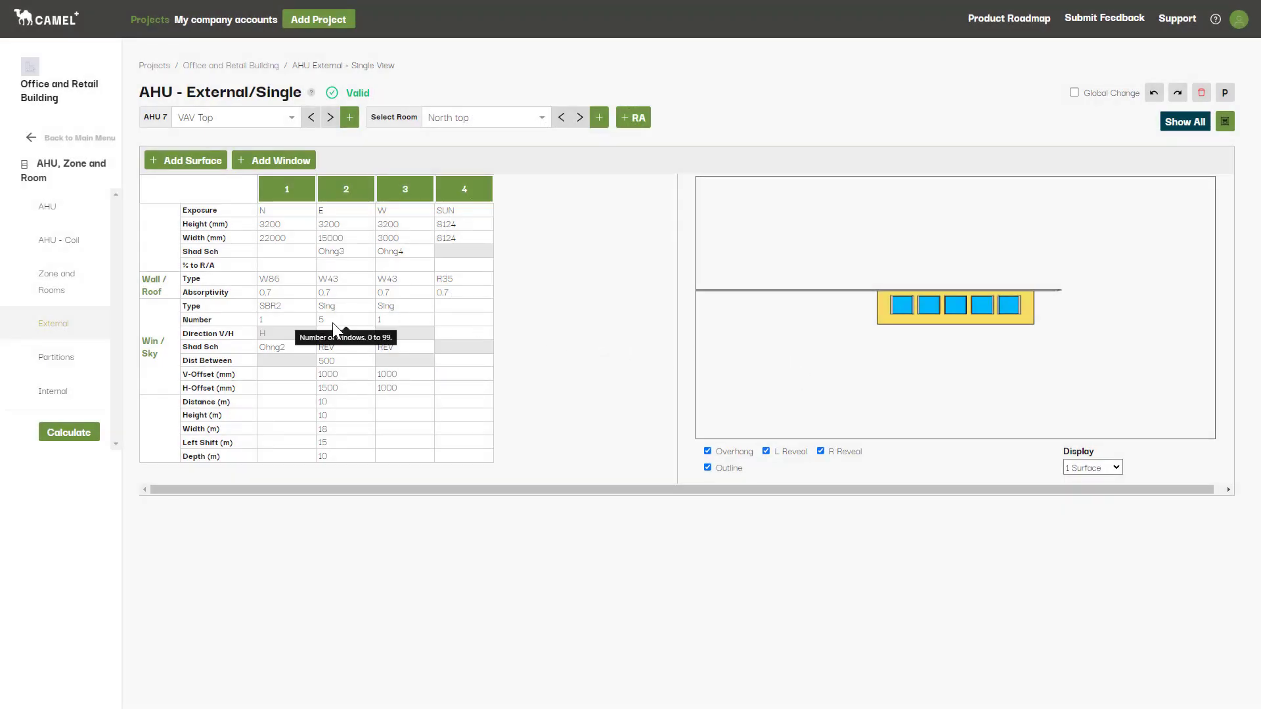
Step: Inspect the window layout of surface 2 up close and from an oblique angle in the 3D preview
{"action": "scroll", "coordinate": [975, 312], "scroll_direction": "up", "scroll_amount": 2}
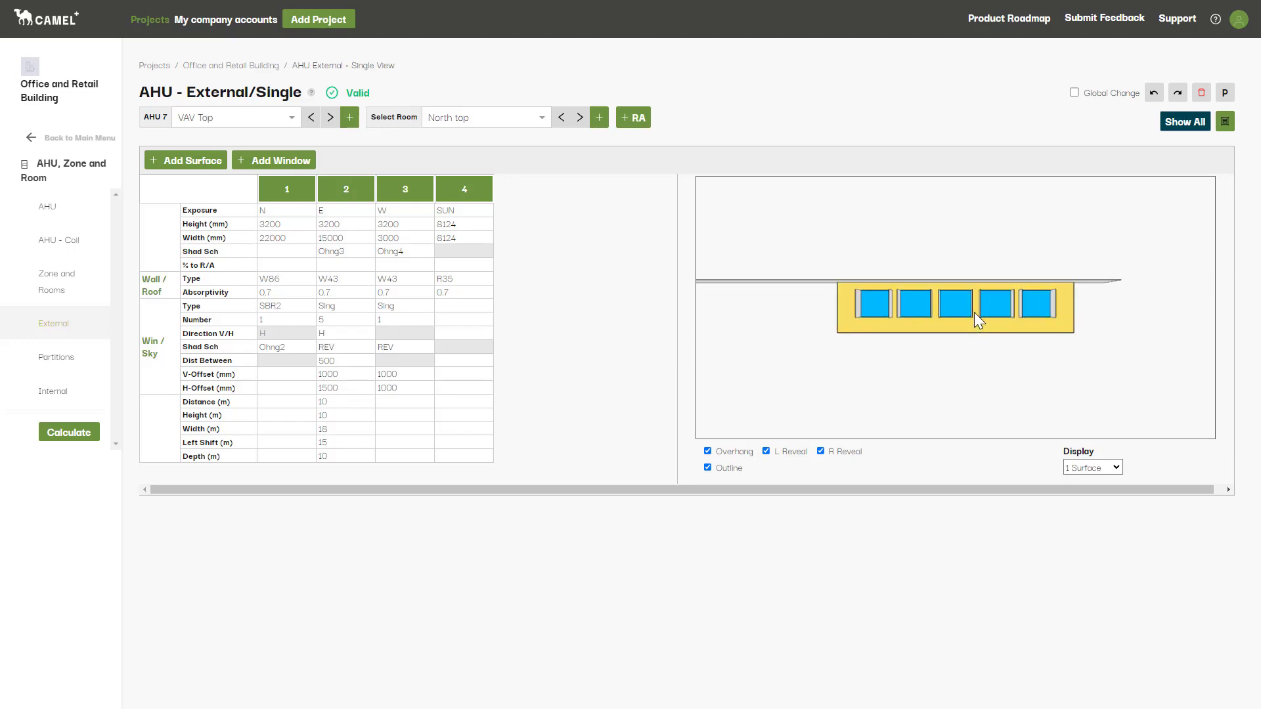
{"action": "scroll", "coordinate": [975, 312], "scroll_direction": "up", "scroll_amount": 1}
{"action": "left_click_drag", "start_coordinate": [962, 337], "coordinate": [980, 355]}
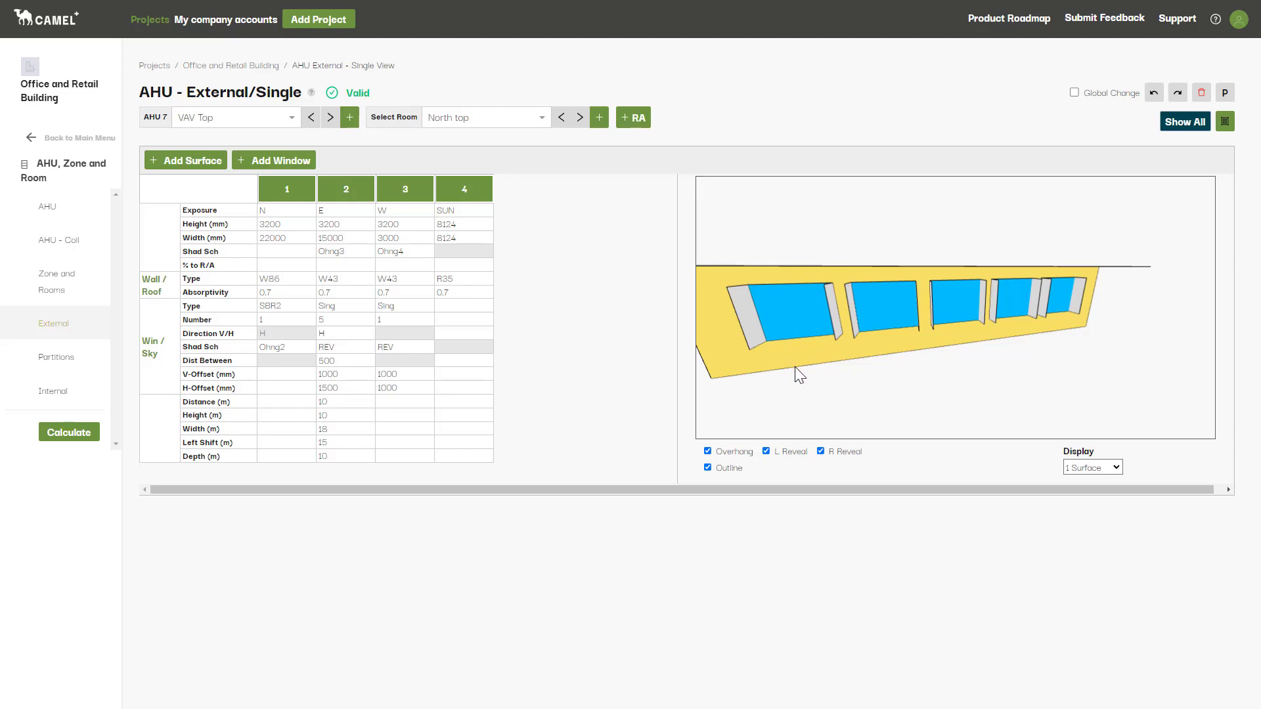
{"action": "left_click_drag", "start_coordinate": [794, 361], "coordinate": [801, 358]}
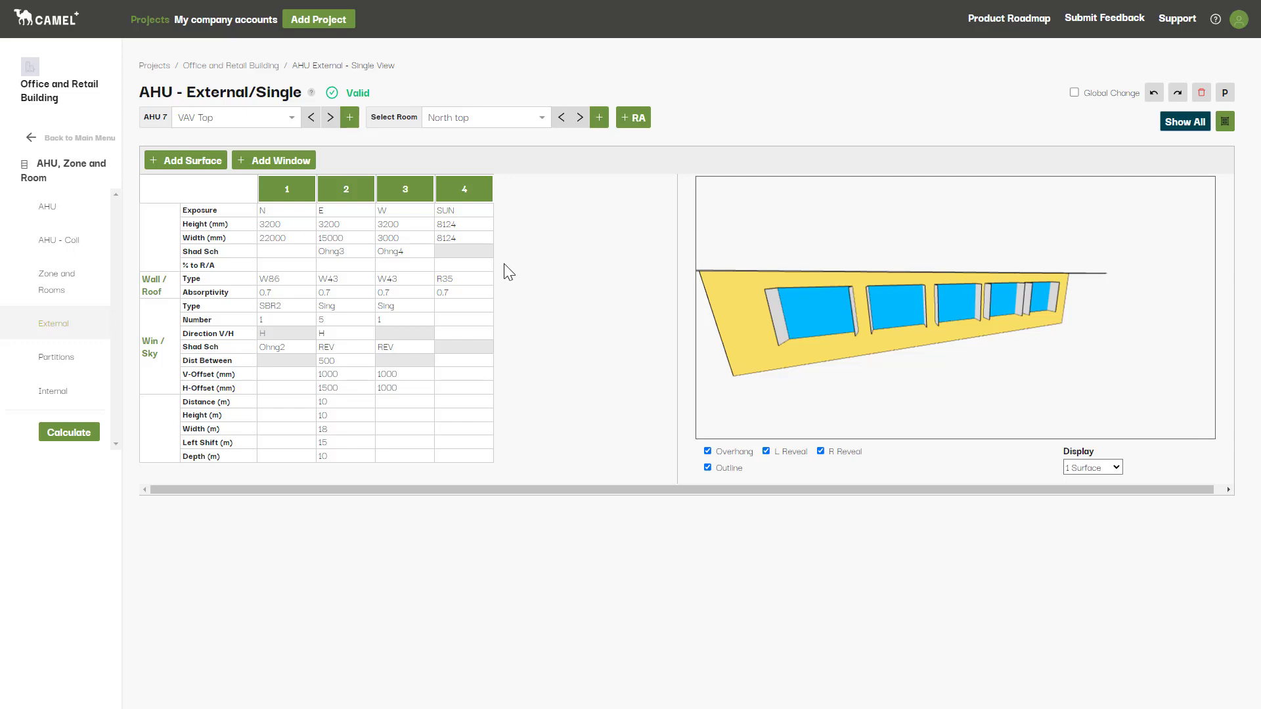
Step: Apply the Ohng3 surface shading scheme to surface 2 after previewing its overhang in 3D
{"action": "left_click", "coordinate": [328, 250]}
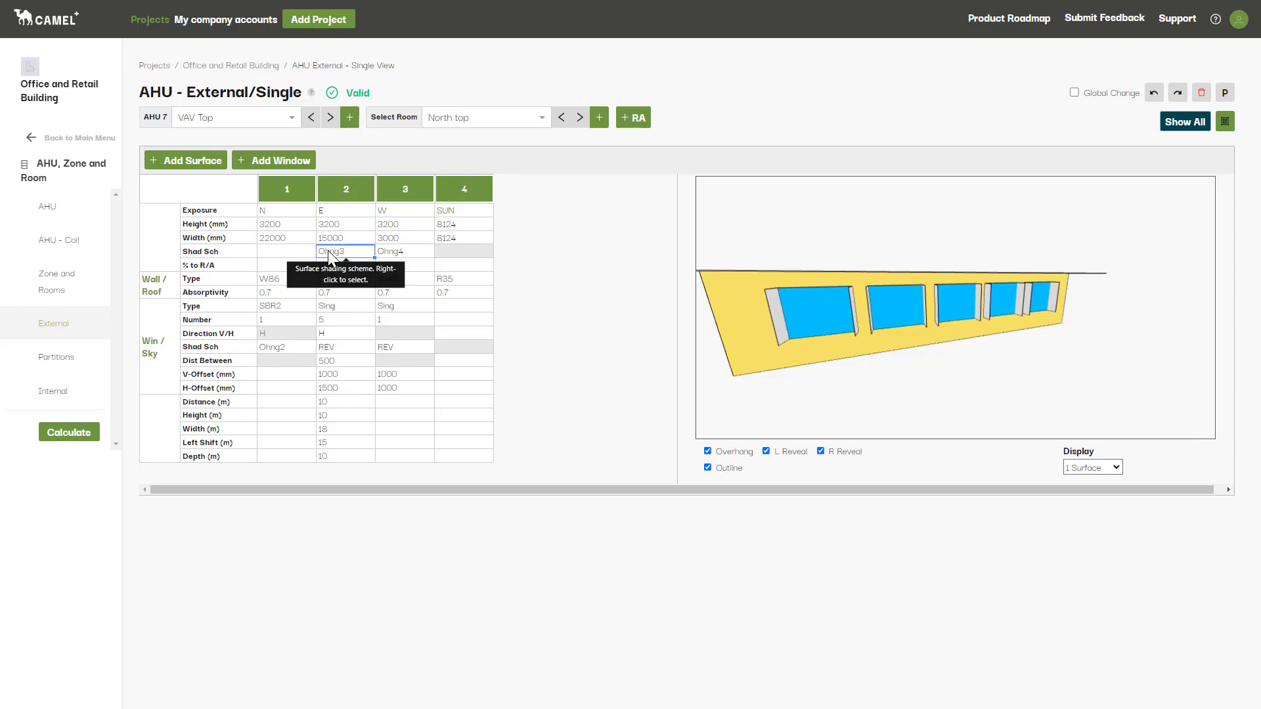
{"action": "right_click", "coordinate": [328, 250]}
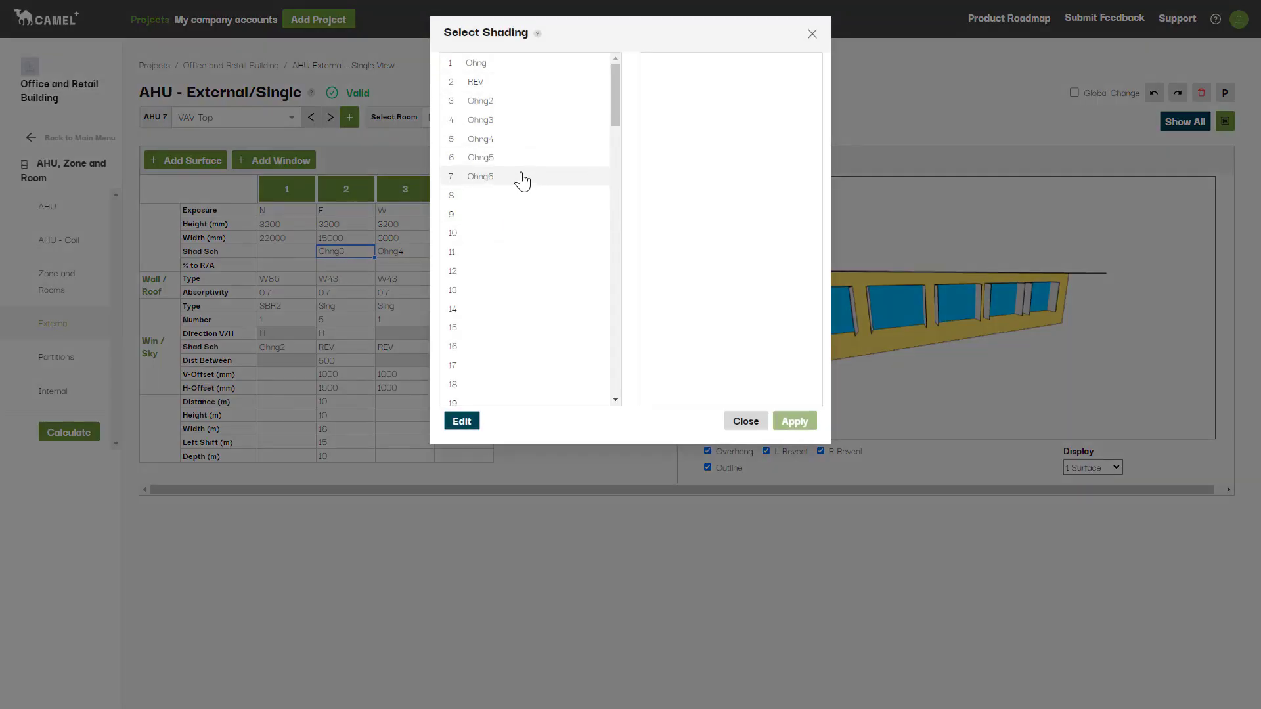
{"action": "left_click", "coordinate": [510, 126]}
{"action": "left_click_drag", "start_coordinate": [683, 190], "coordinate": [723, 197]}
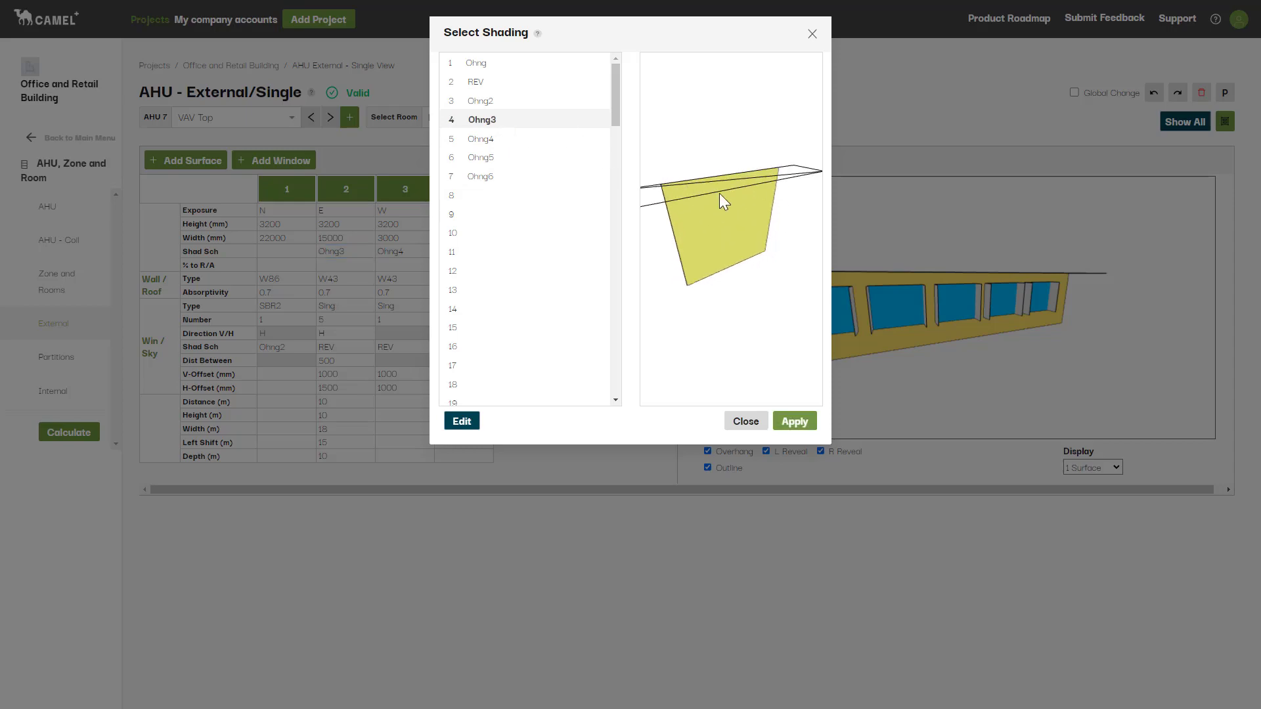
{"action": "left_click", "coordinate": [802, 423]}
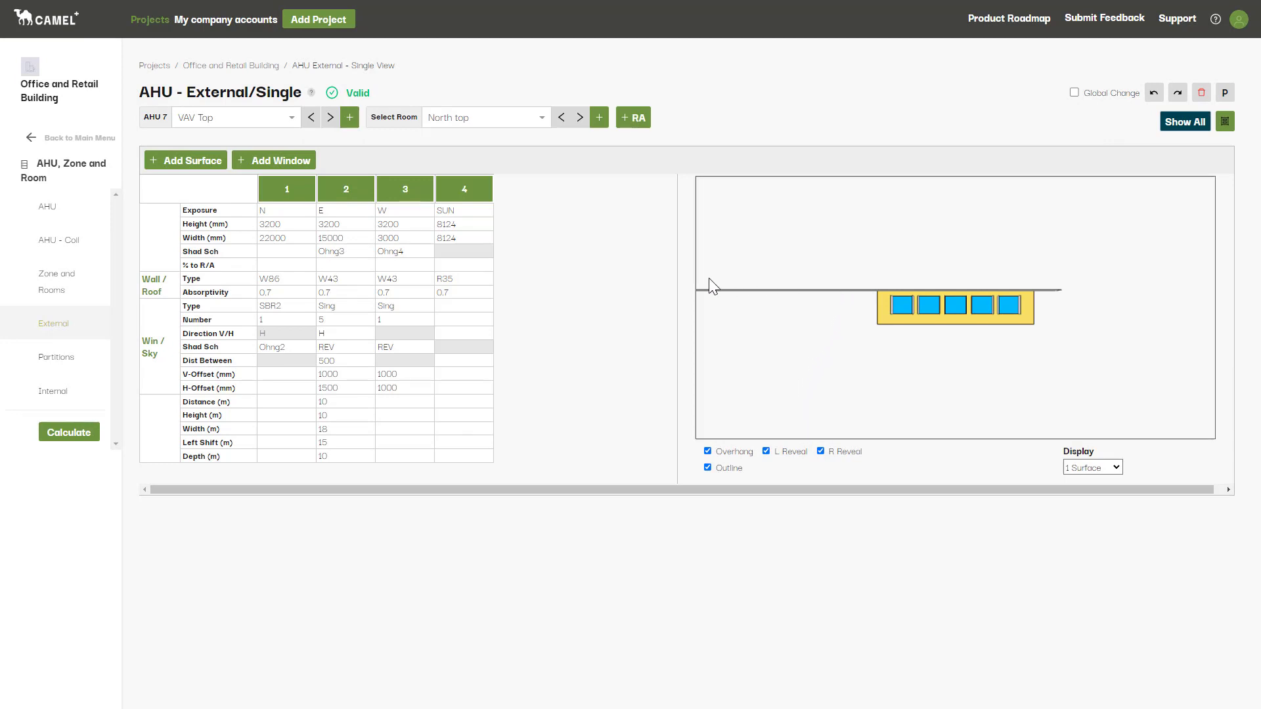
Step: Examine surface 2's overhang and window reveals in the 3D preview against its surface and window shading schemes
{"action": "left_click_drag", "start_coordinate": [686, 282], "coordinate": [884, 338]}
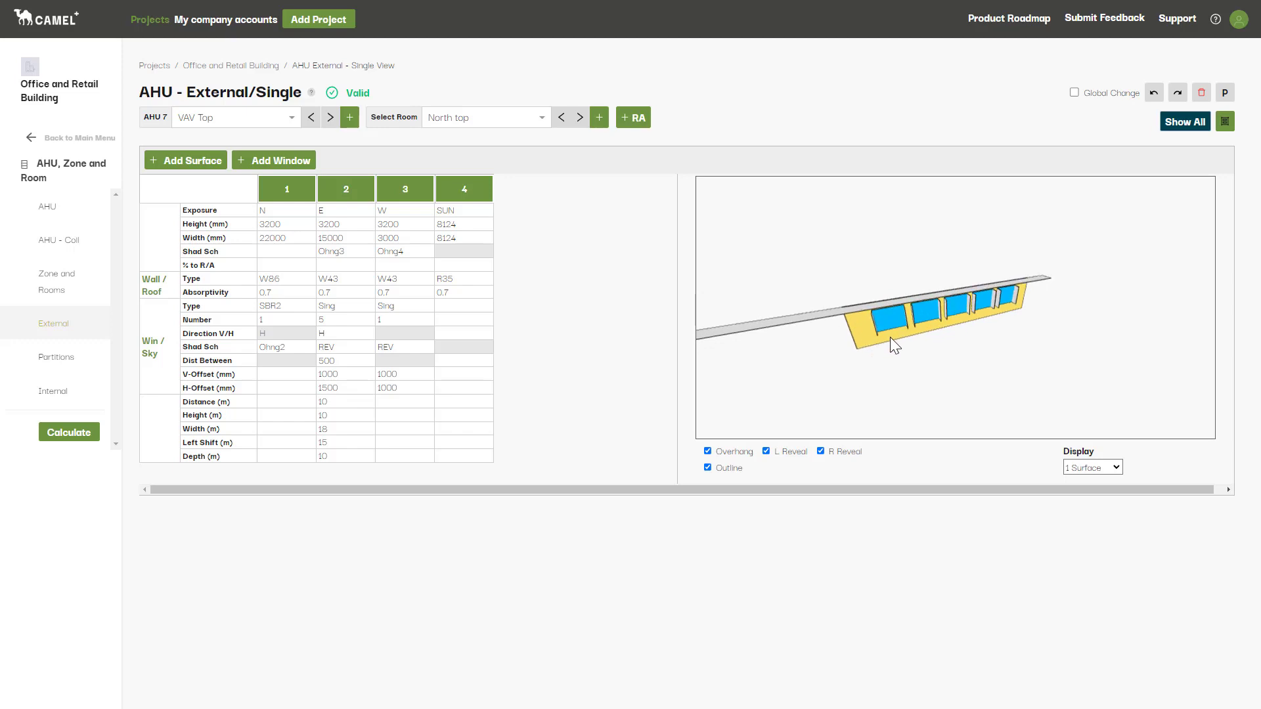
{"action": "scroll", "coordinate": [889, 337], "scroll_direction": "up", "scroll_amount": 6}
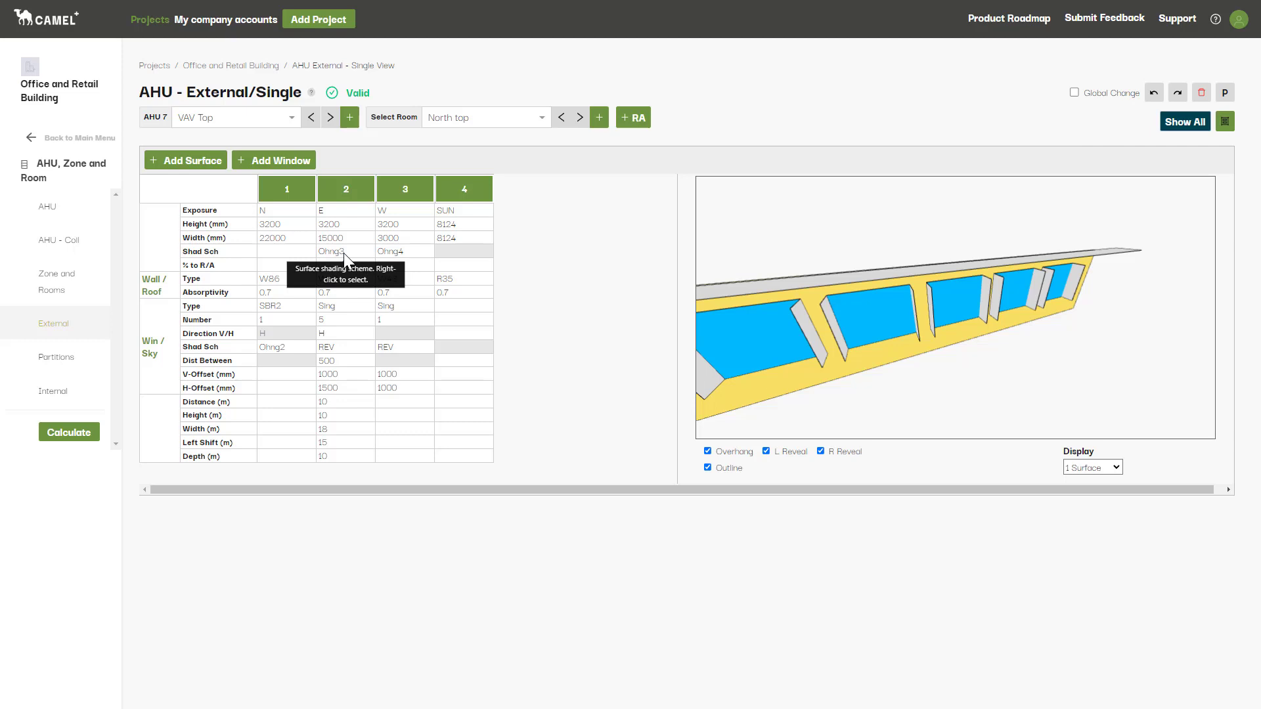
{"action": "left_click", "coordinate": [340, 353]}
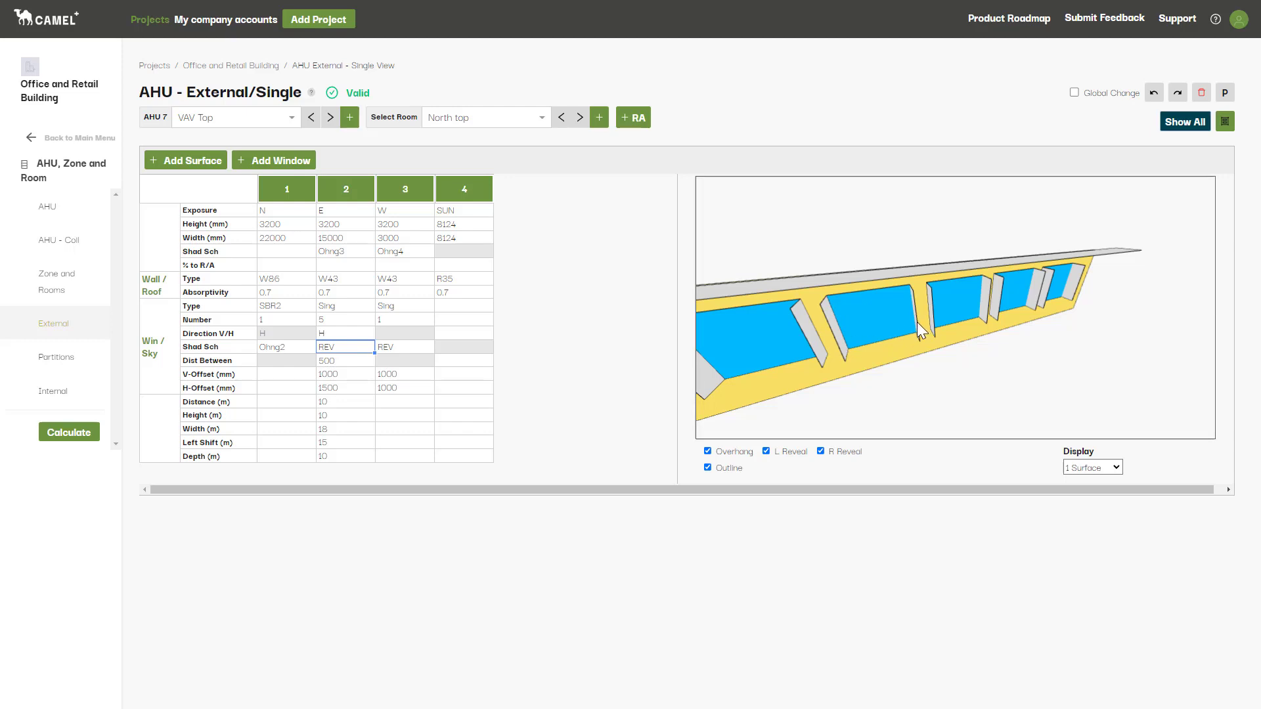
{"action": "left_click", "coordinate": [594, 352]}
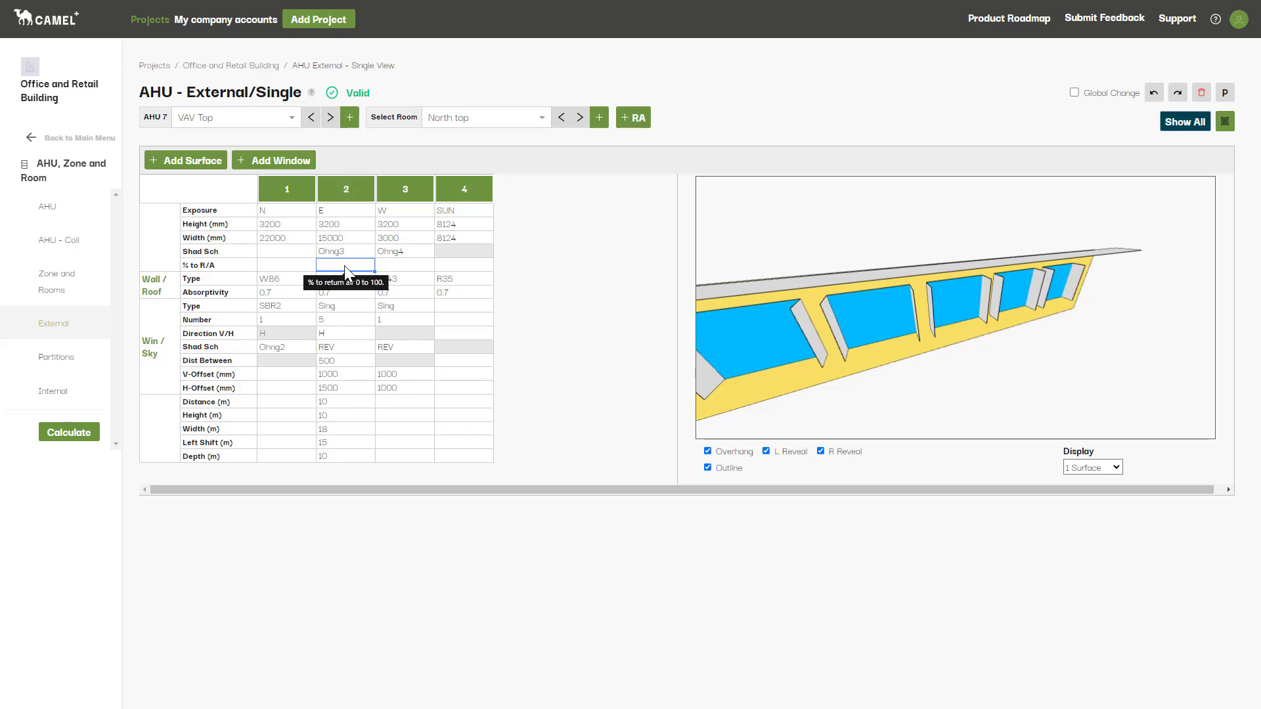
Step: Examine surface 2's adjacent building shading dimensions in plan and elevation, and read the terminology help on adjacent shading
{"action": "left_click", "coordinate": [356, 404]}
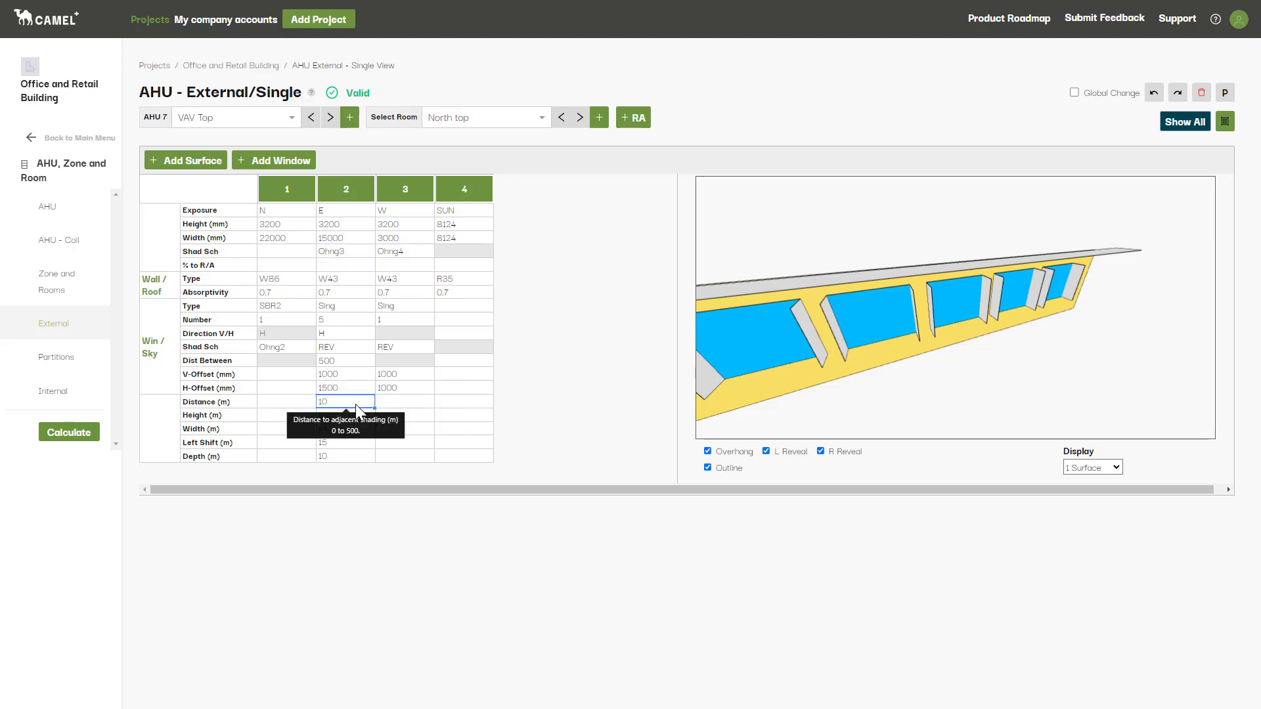
{"action": "left_click_drag", "start_coordinate": [356, 404], "coordinate": [353, 457]}
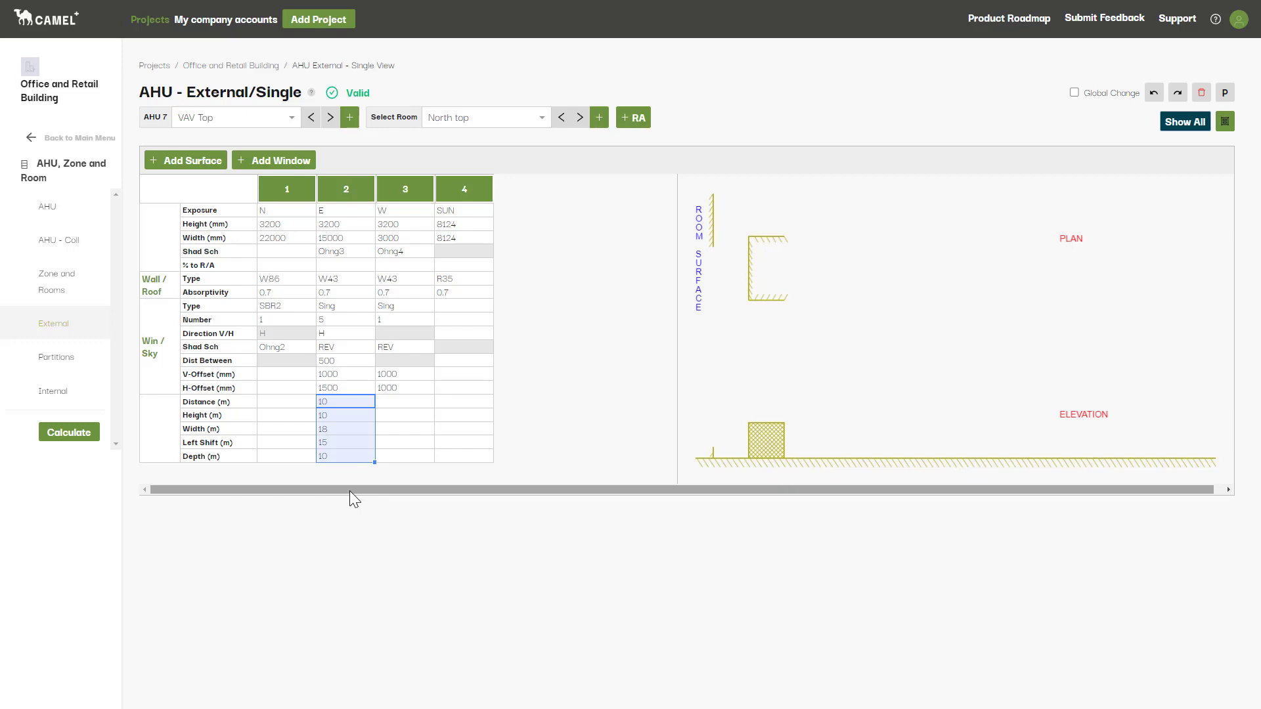
{"action": "left_click", "coordinate": [349, 490]}
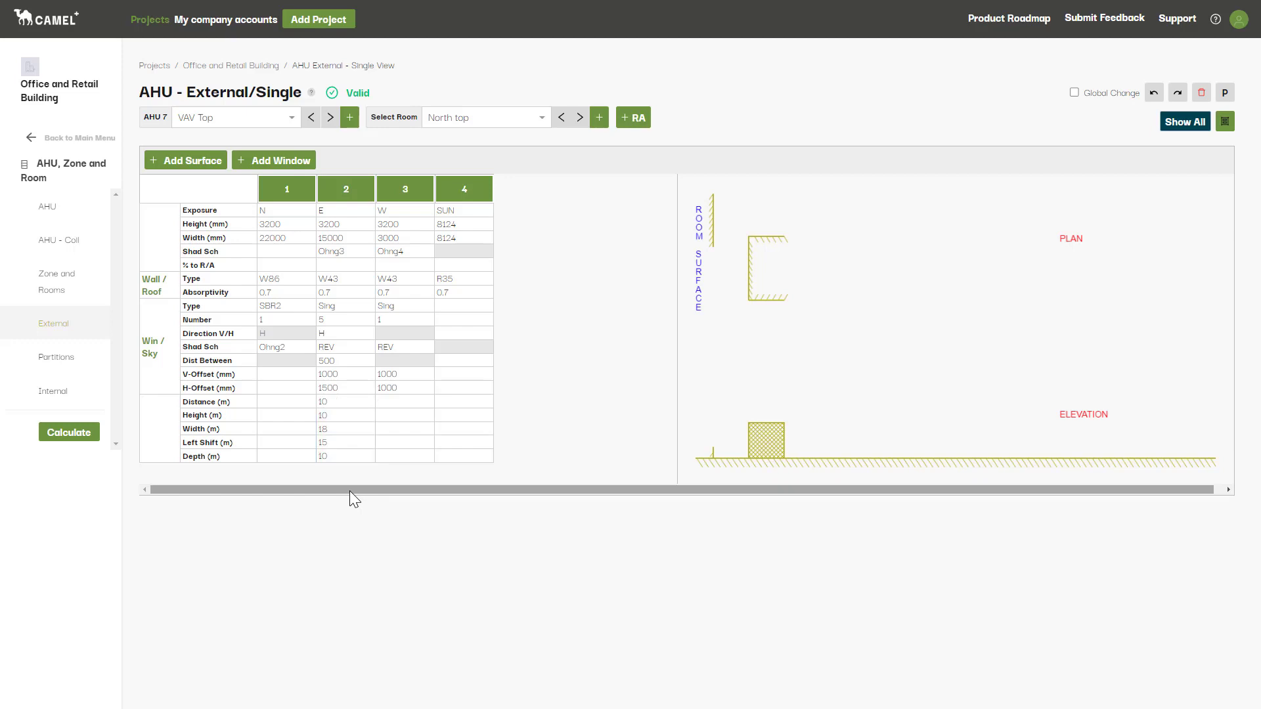
{"action": "left_click", "coordinate": [338, 403]}
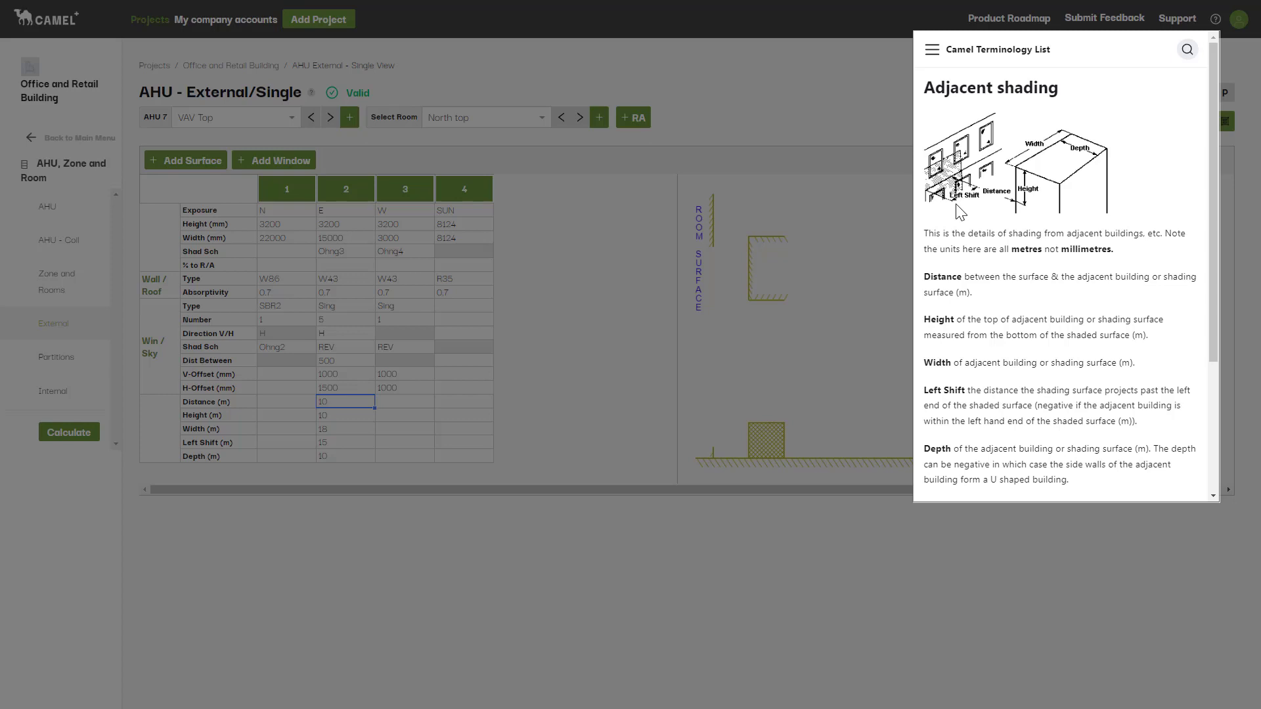
{"action": "left_click", "coordinate": [838, 220]}
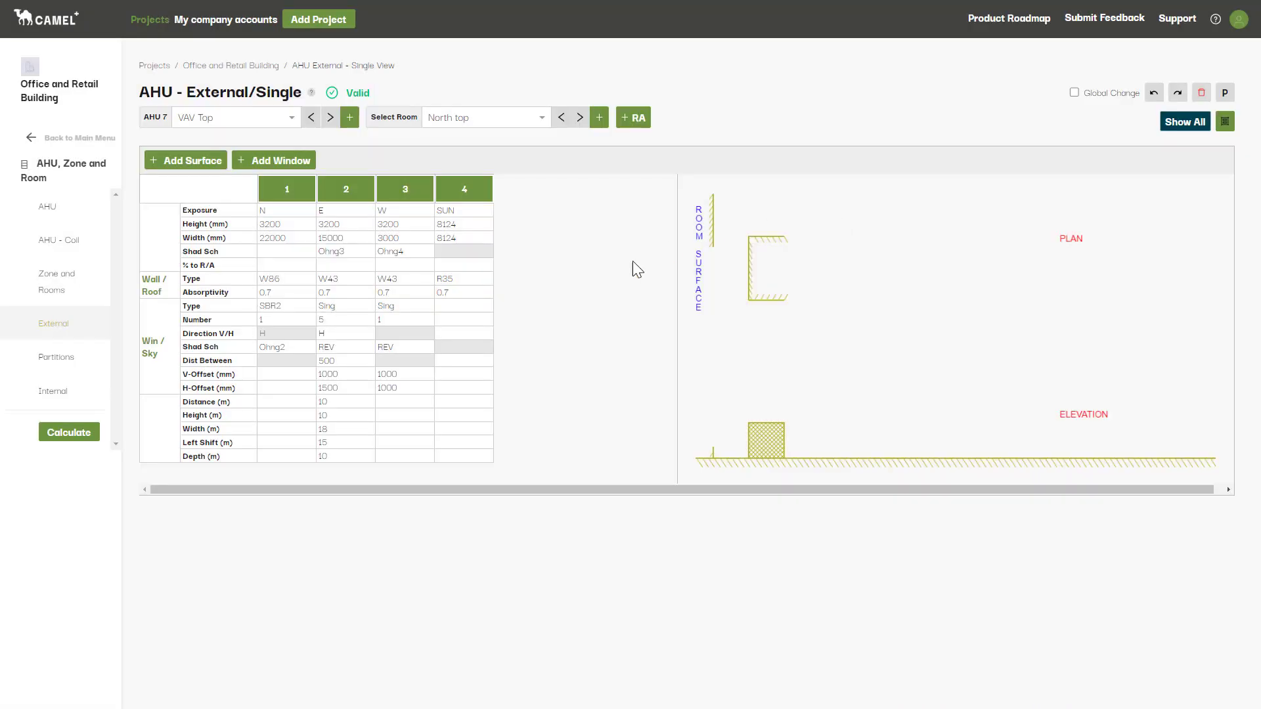
{"action": "left_click", "coordinate": [341, 401]}
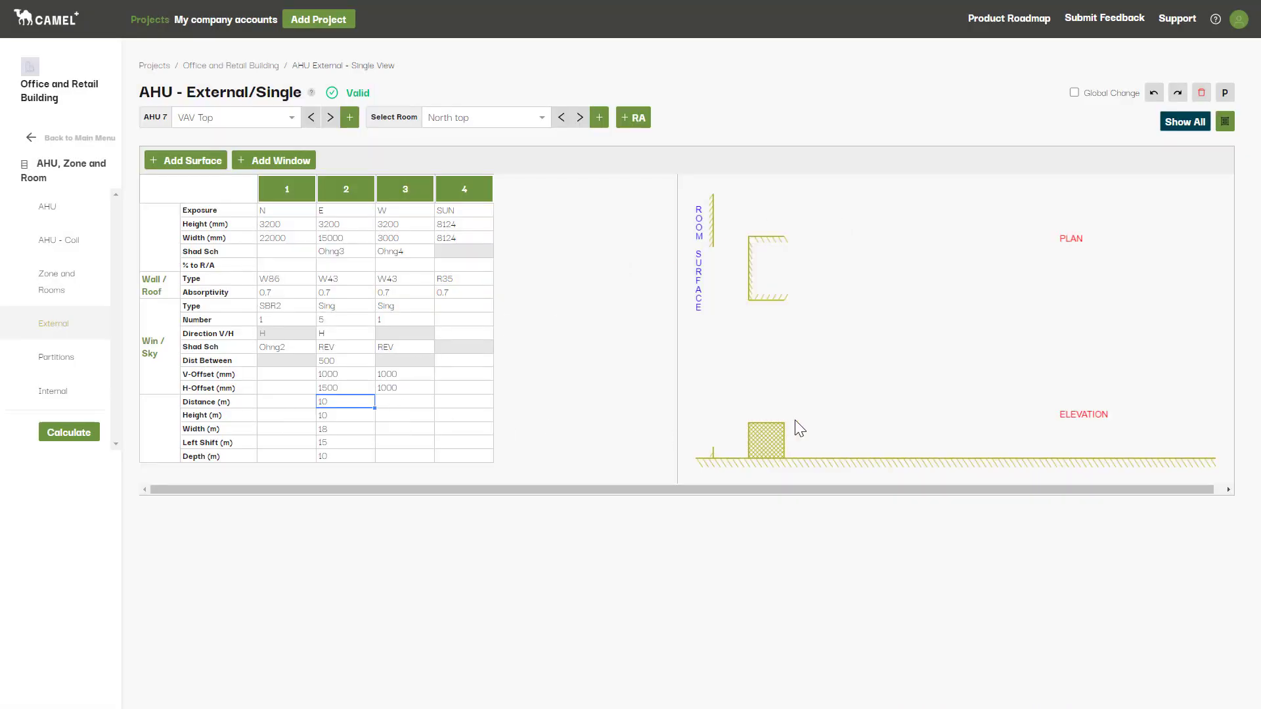